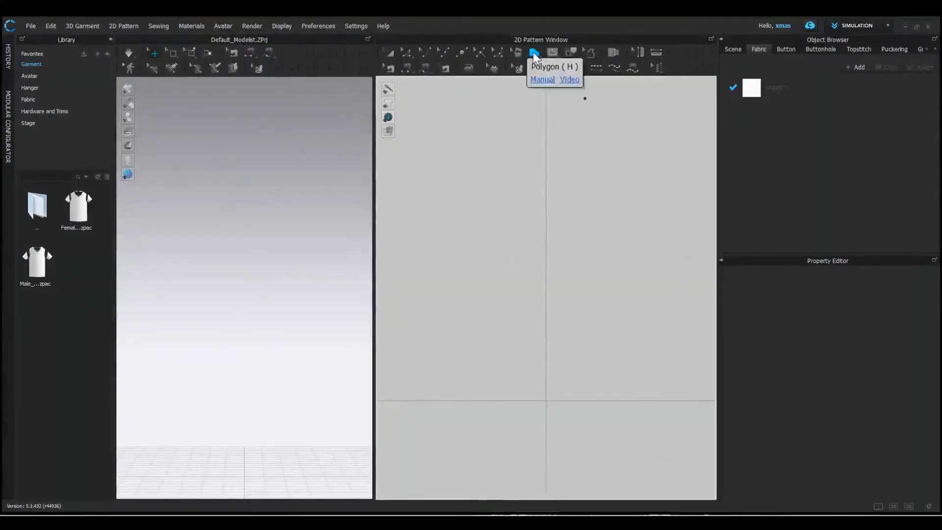
# Draw a closed four-sided polygon pattern with a slanted top, about 49 in wide, 42 in high on one side and 67 in on the other.
pyautogui.click(532, 52)
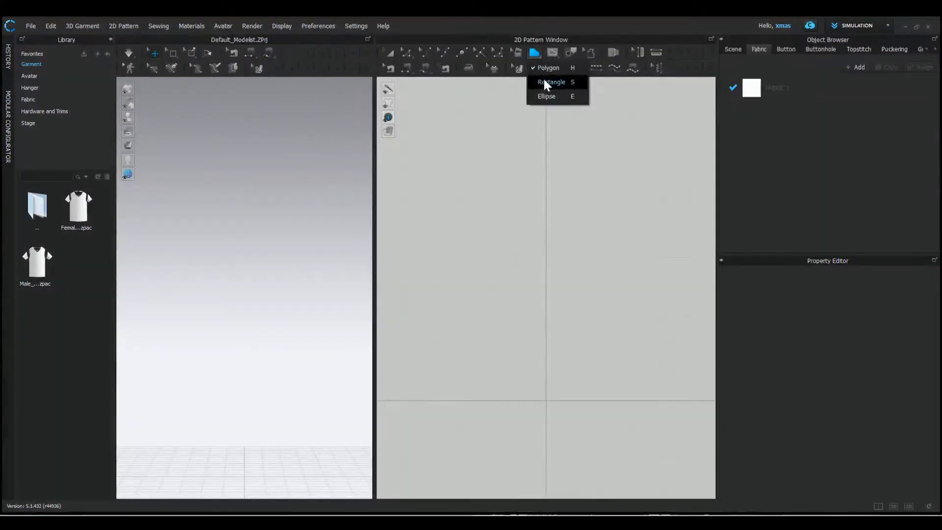
pyautogui.click(547, 82)
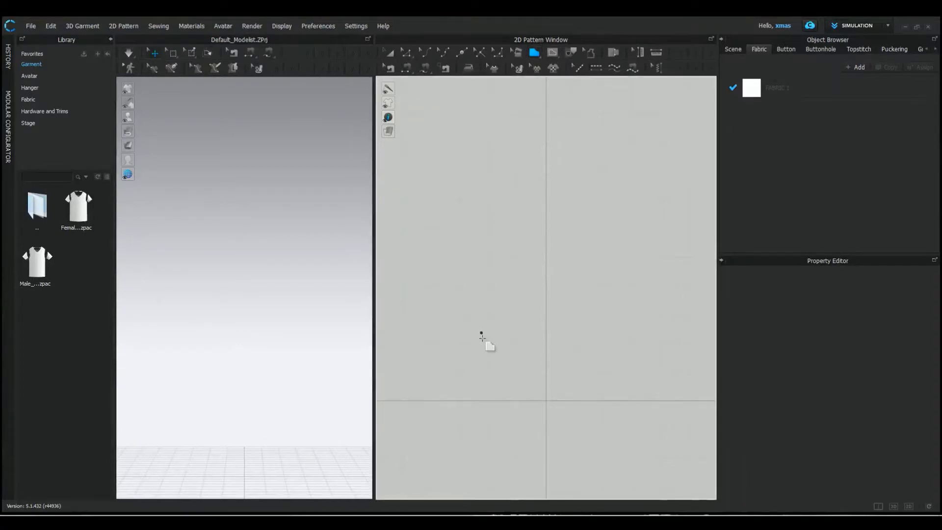
pyautogui.moveTo(463, 278); pyautogui.dragTo(463, 398)
pyautogui.click(463, 397)
pyautogui.click(604, 397)
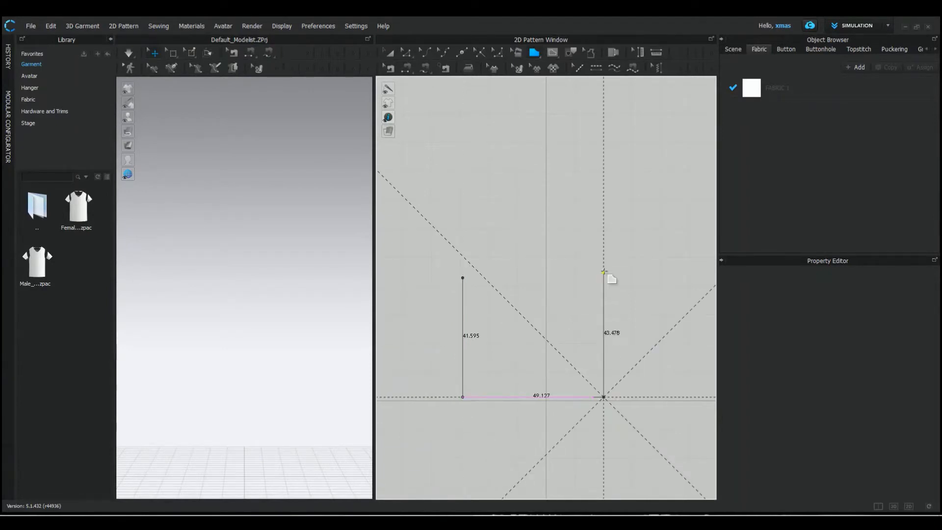
pyautogui.click(603, 205)
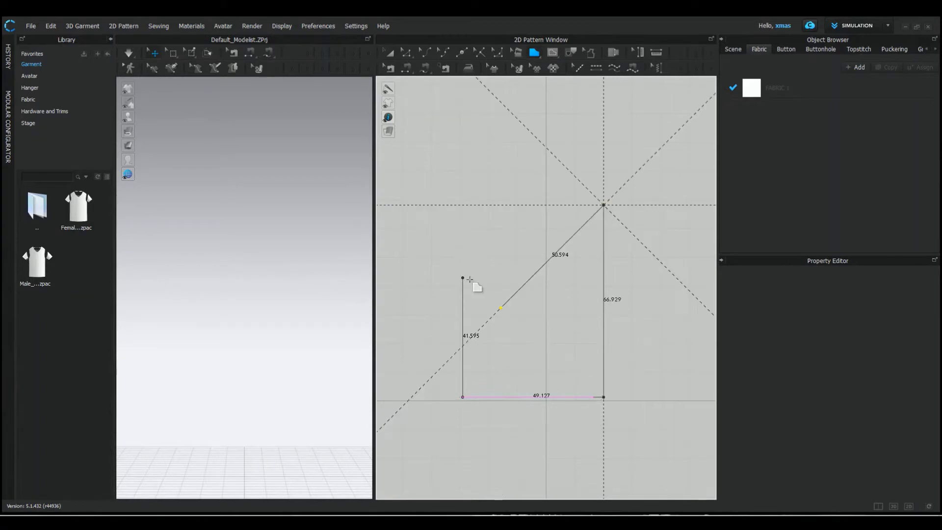
pyautogui.click(462, 277)
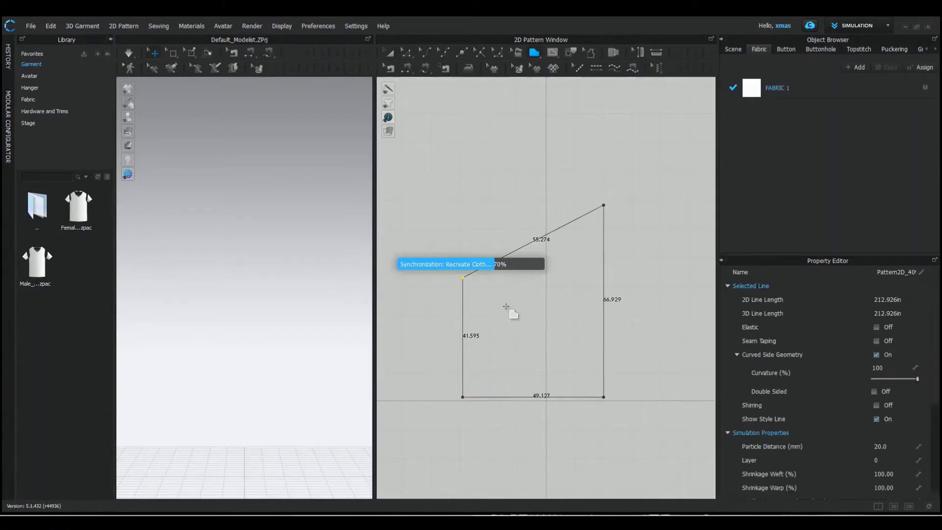
pyautogui.click(387, 53)
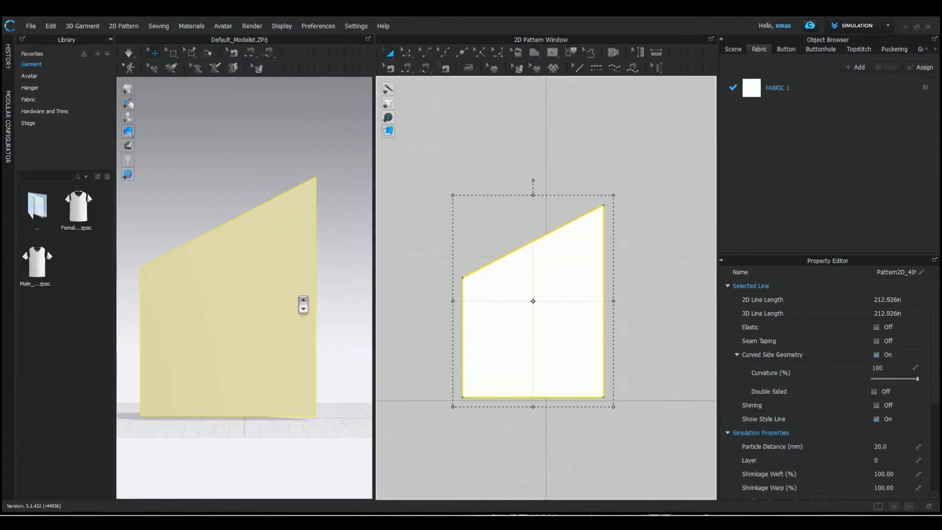
pyautogui.scroll(-3, 303, 304)
pyautogui.moveTo(302, 303); pyautogui.dragTo(330, 326, button='right')
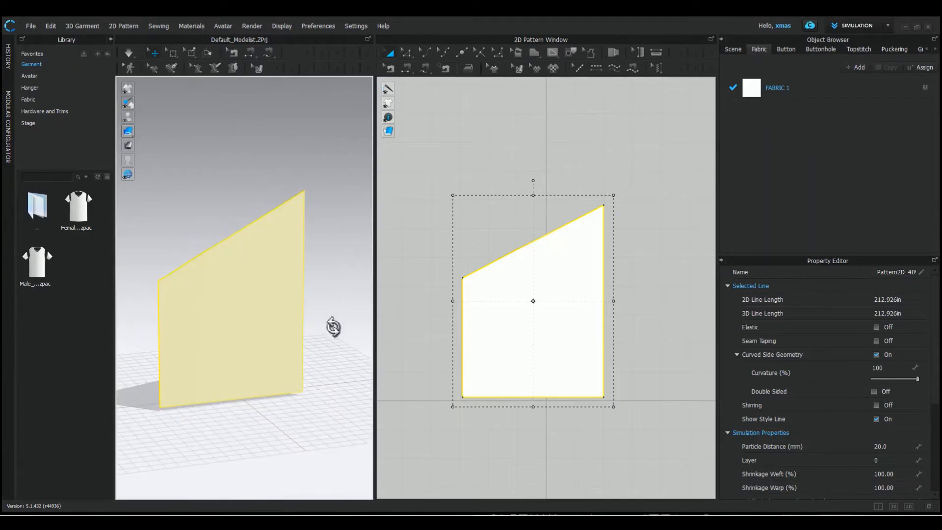
pyautogui.moveTo(228, 357)
pyautogui.mouseDown(button='right')
pyautogui.moveTo(279, 357)
pyautogui.moveTo(233, 357)
pyautogui.mouseUp(button='right')
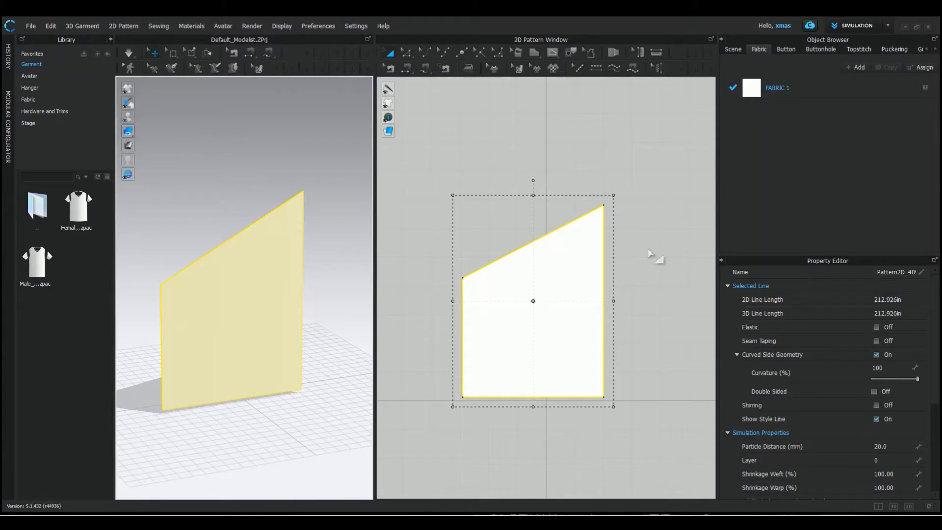
# Load the "CHEVRONS ROUGH, denim, blue, black" image from the Desktop FAbric folder as the texture of FABRIC 1.
pyautogui.click(882, 87)
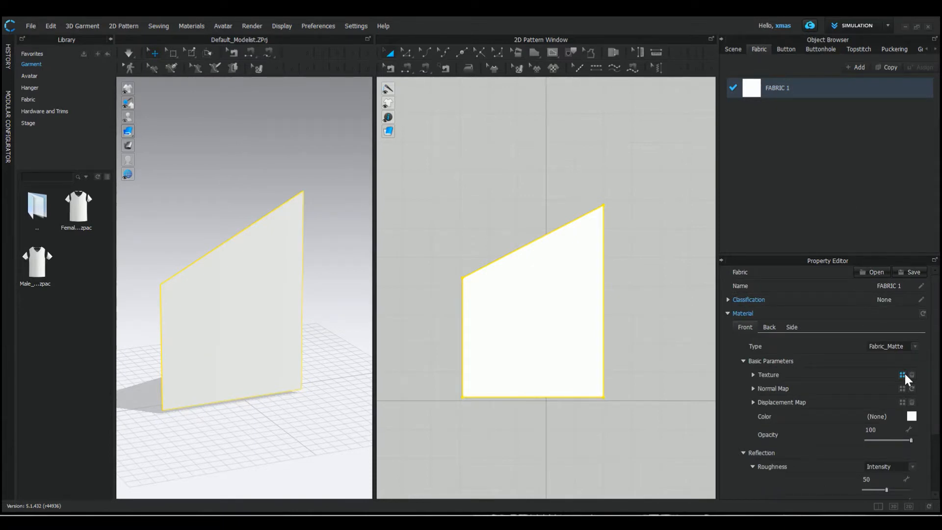
pyautogui.click(904, 374)
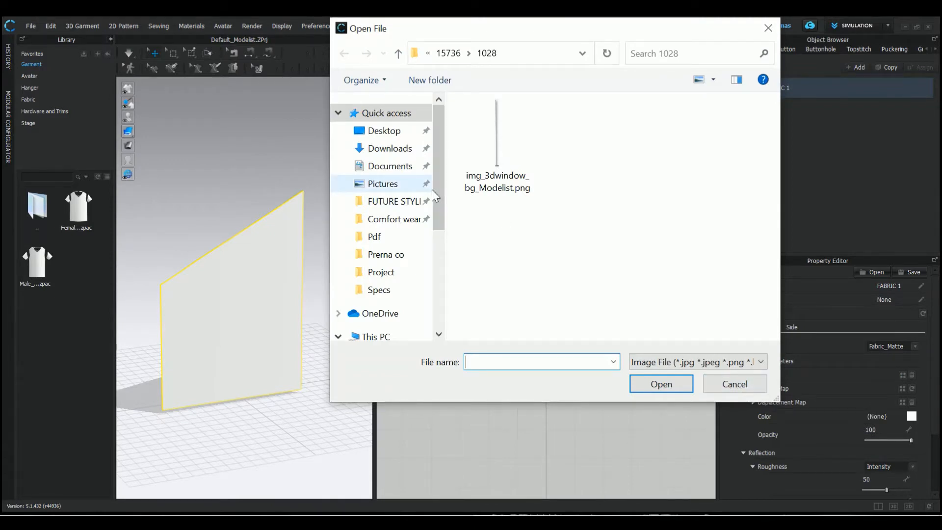
pyautogui.click(388, 130)
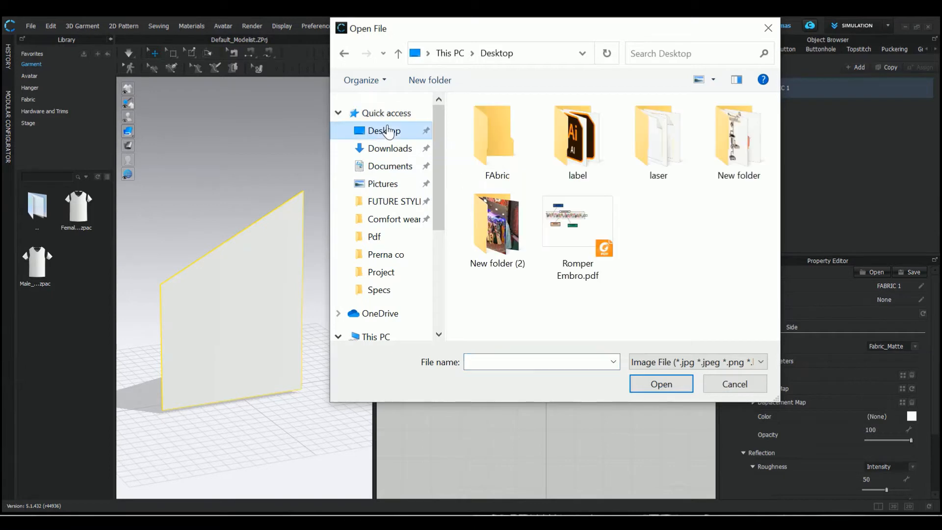
pyautogui.click(499, 124)
pyautogui.doubleClick(498, 124)
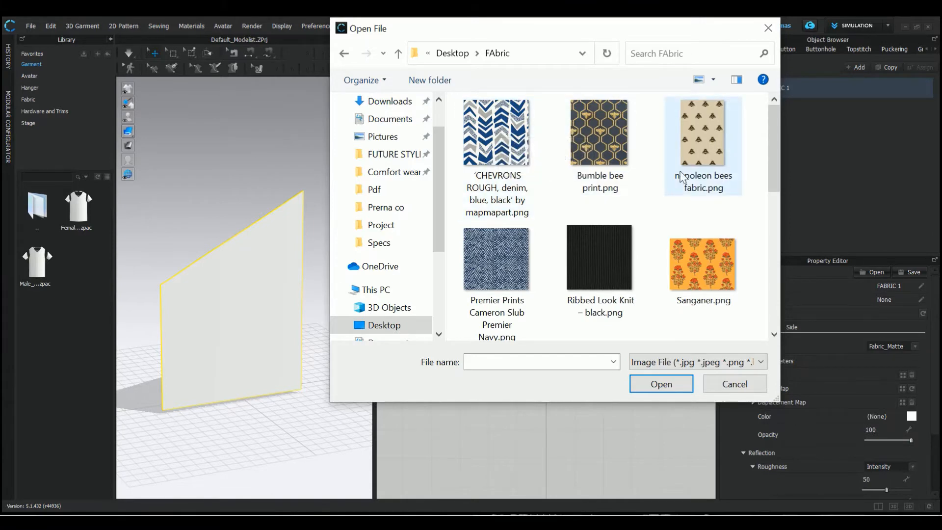
pyautogui.click(484, 133)
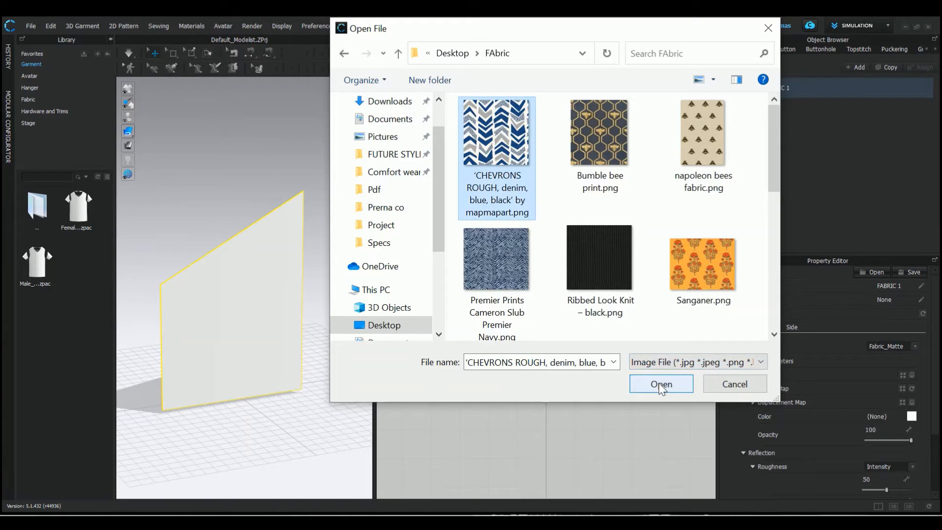
pyautogui.scroll(-5, 666, 275)
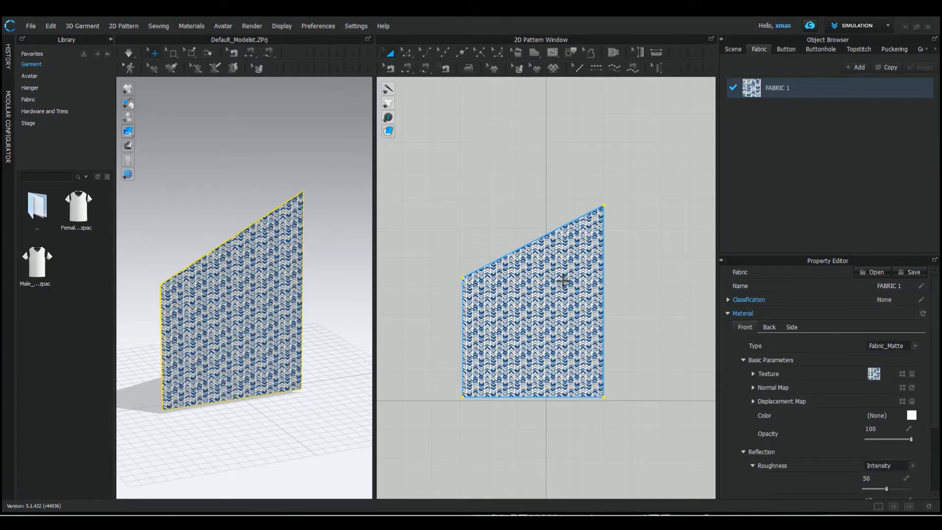
pyautogui.click(502, 142)
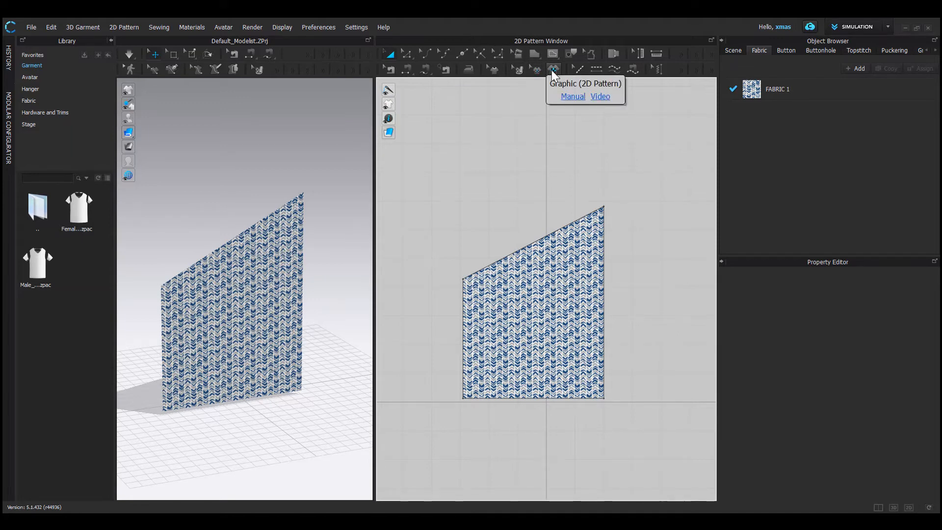
# Rotate the chevron texture on the pattern piece to a slight clockwise slant with Edit Texture.
pyautogui.click(525, 70)
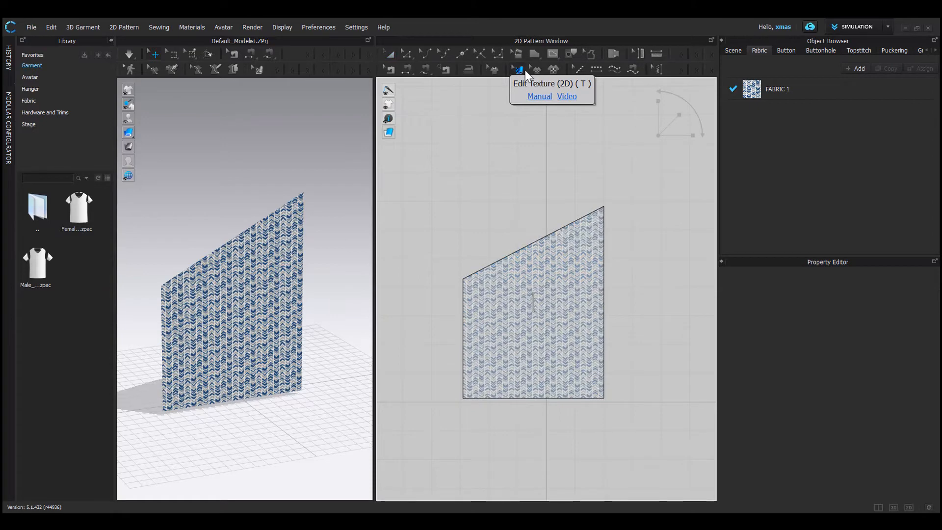
pyautogui.click(558, 256)
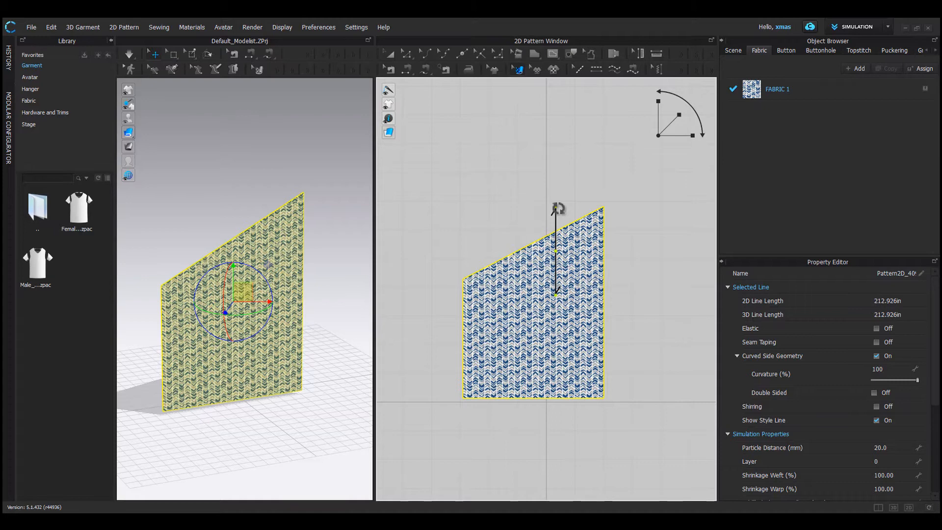
pyautogui.moveTo(558, 208); pyautogui.dragTo(483, 388)
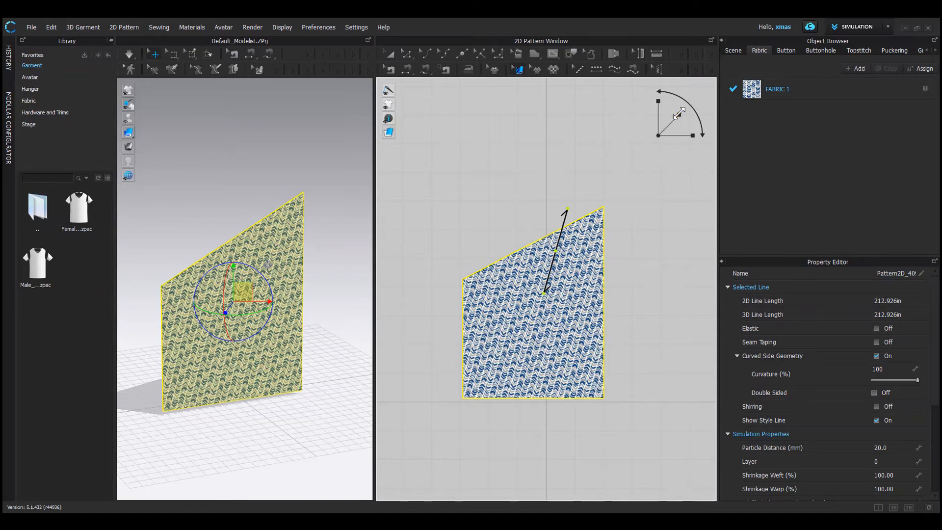
# Scale the chevron texture up proportionally to several times its size and rotate it back to nearly vertical.
pyautogui.moveTo(678, 114); pyautogui.dragTo(663, 137)
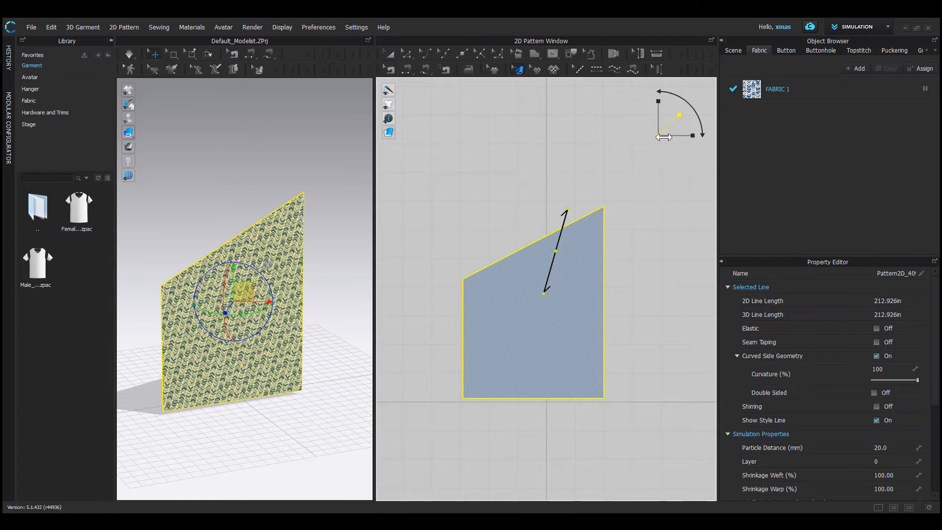
pyautogui.moveTo(663, 136); pyautogui.dragTo(719, 77)
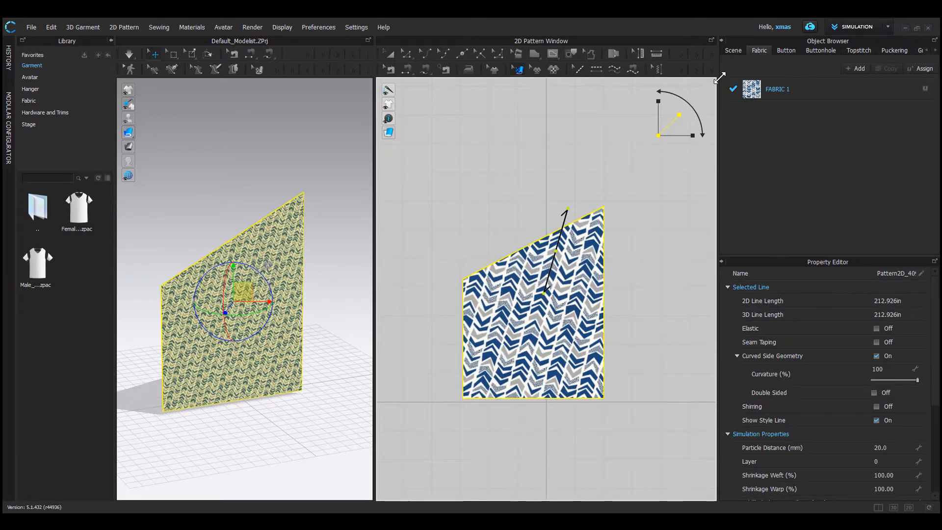
pyautogui.moveTo(665, 95)
pyautogui.mouseDown()
pyautogui.moveTo(696, 99)
pyautogui.moveTo(711, 140)
pyautogui.moveTo(709, 199)
pyautogui.moveTo(697, 234)
pyautogui.moveTo(681, 239)
pyautogui.moveTo(699, 82)
pyautogui.moveTo(663, 89)
pyautogui.mouseUp()
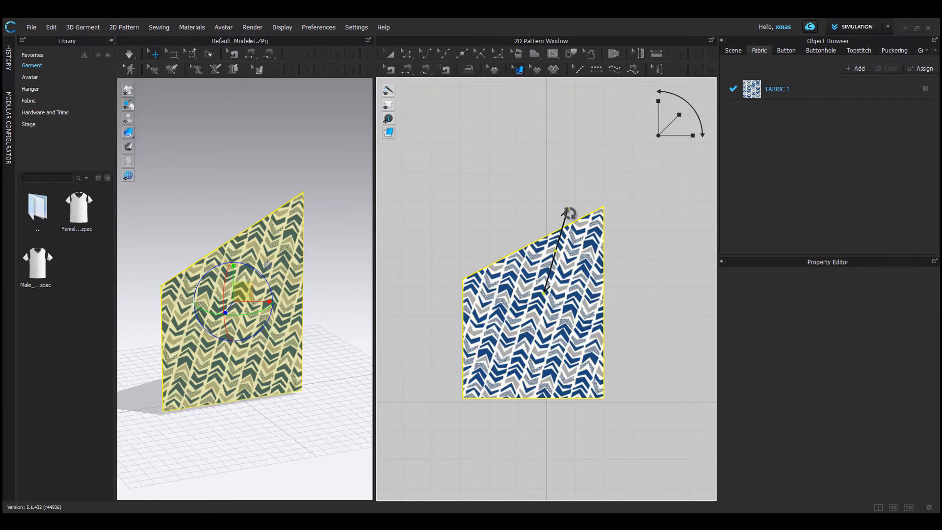
pyautogui.moveTo(569, 213)
pyautogui.mouseDown()
pyautogui.moveTo(547, 206)
pyautogui.moveTo(568, 202)
pyautogui.moveTo(554, 210)
pyautogui.mouseUp()
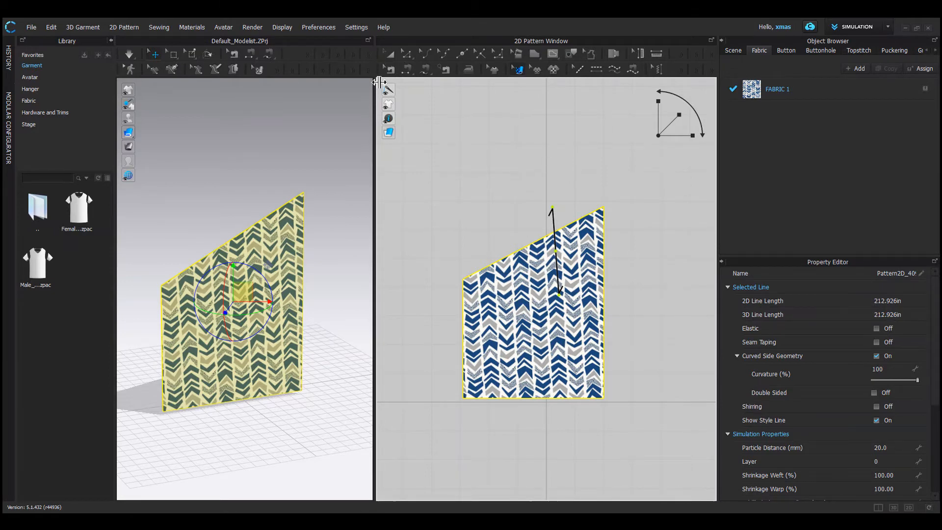
pyautogui.click(387, 53)
# Examine the material parameters of FABRIC 1 and the surface of the chevron print up close in 3D.
pyautogui.click(785, 89)
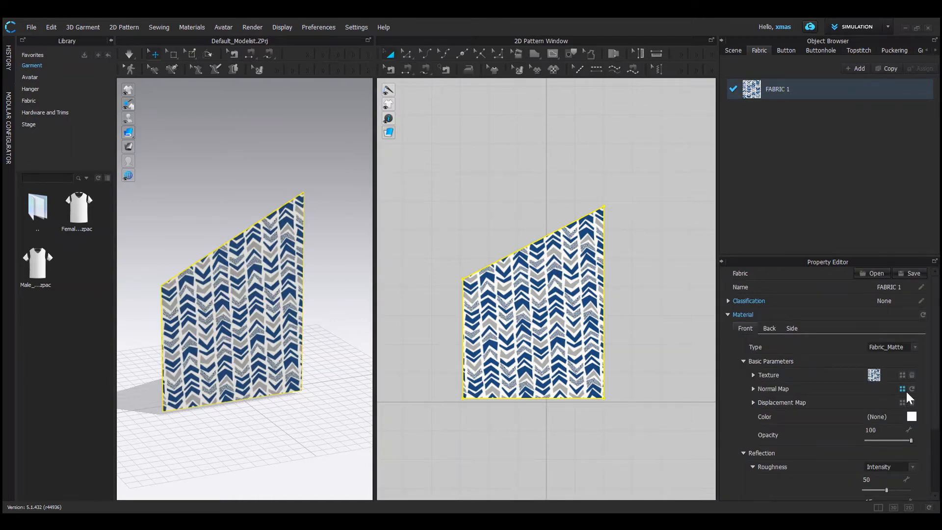
pyautogui.scroll(-1, 905, 391)
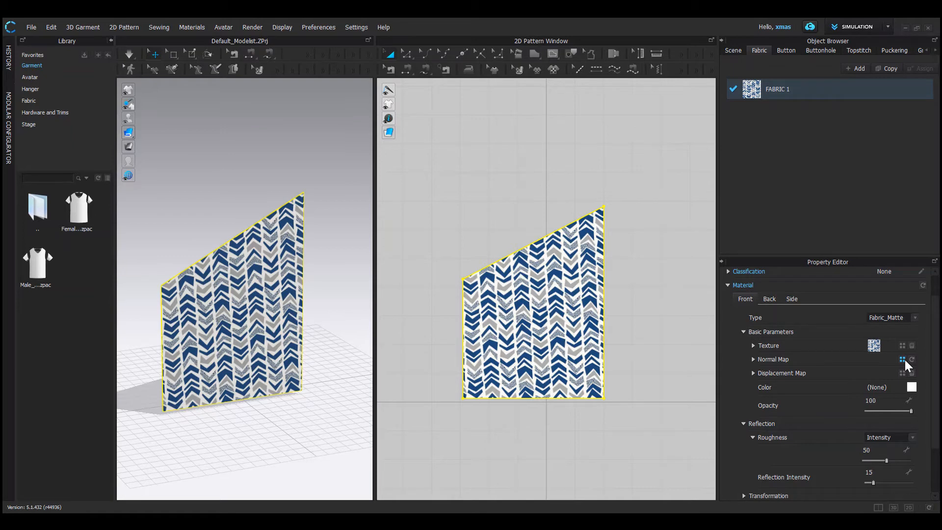
pyautogui.scroll(3, 219, 307)
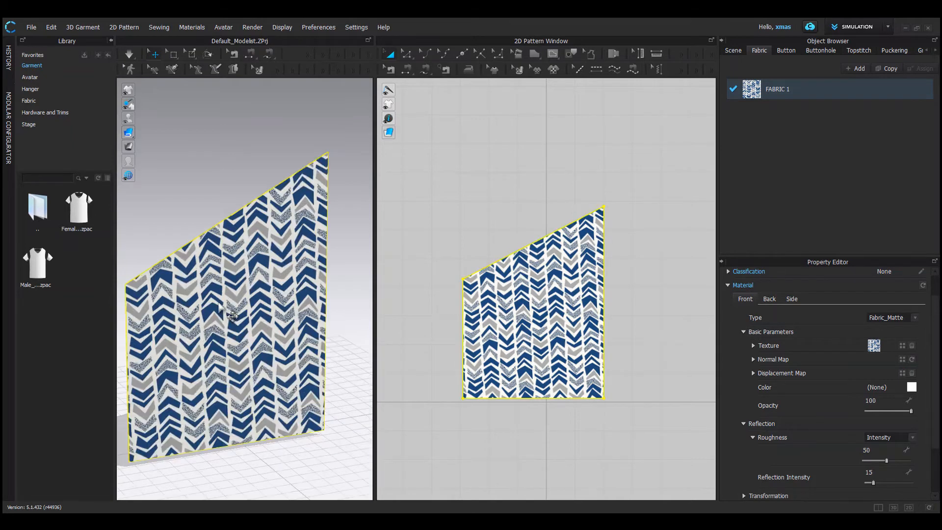
pyautogui.scroll(5, 219, 305)
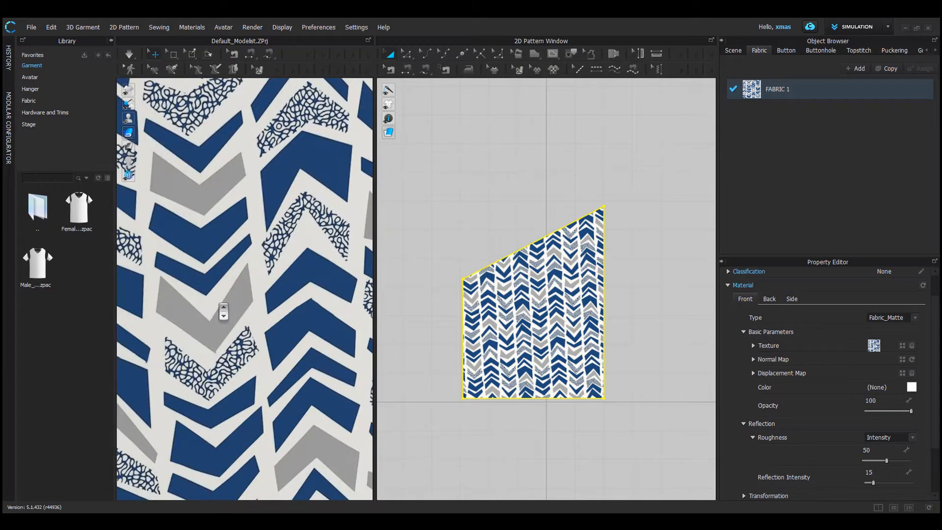
pyautogui.scroll(4, 225, 309)
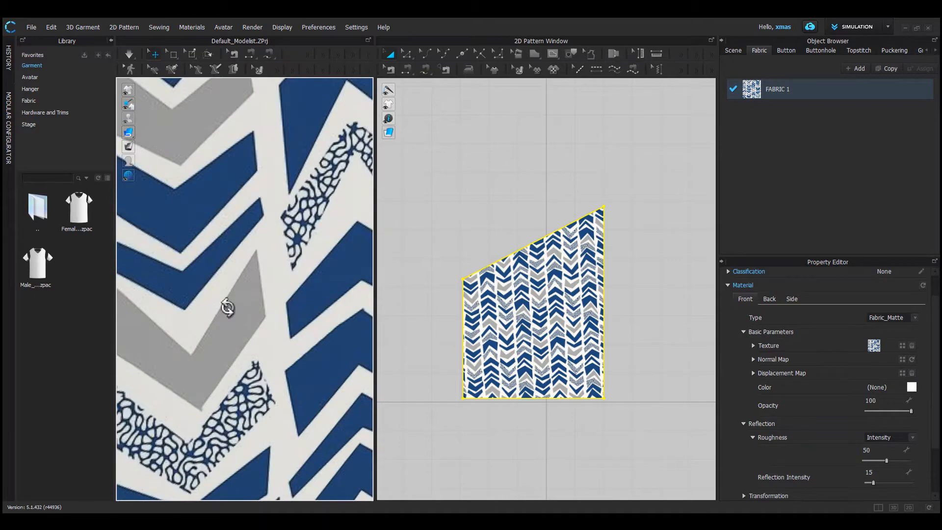
pyautogui.moveTo(227, 308); pyautogui.dragTo(280, 293, button='right')
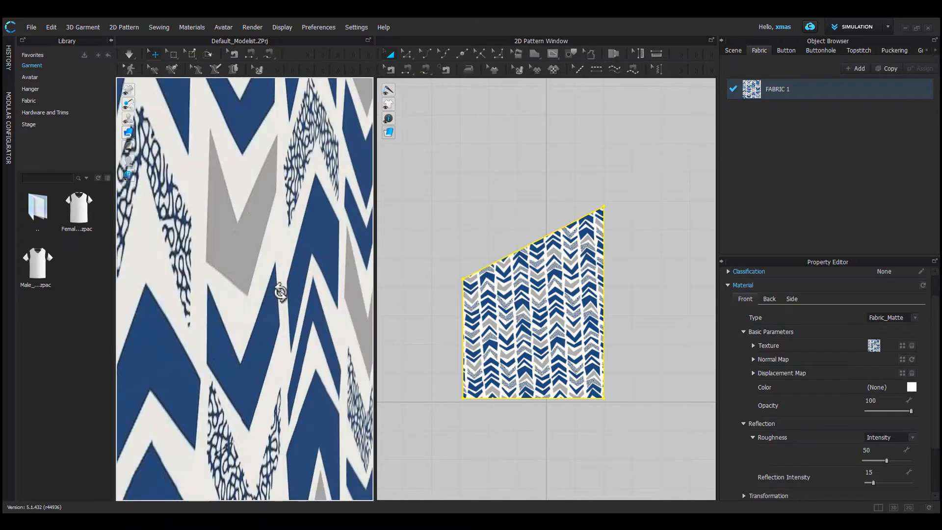
# Apply the Cotton_Heavy_Canvas fabric from the fabric library to the pattern piece and deselect the piece.
pyautogui.click(44, 99)
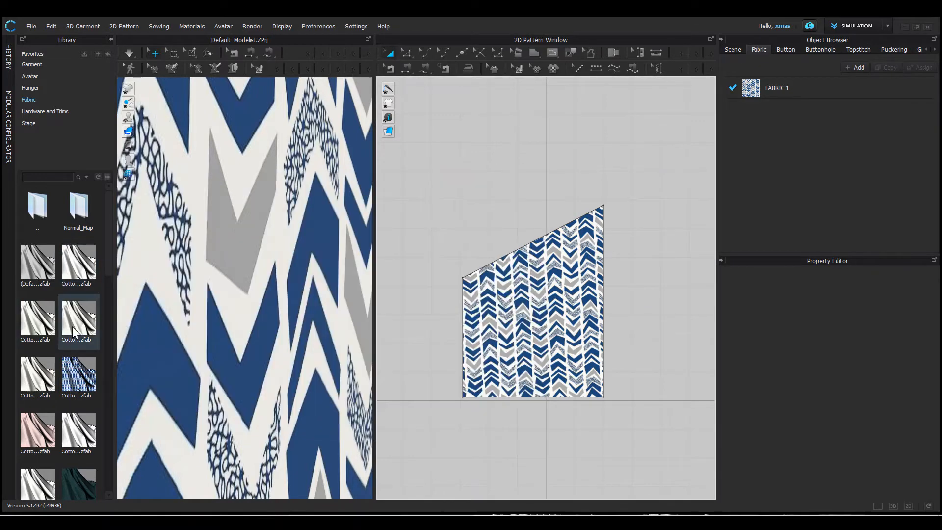
pyautogui.moveTo(73, 332)
pyautogui.moveTo(73, 332); pyautogui.dragTo(192, 268)
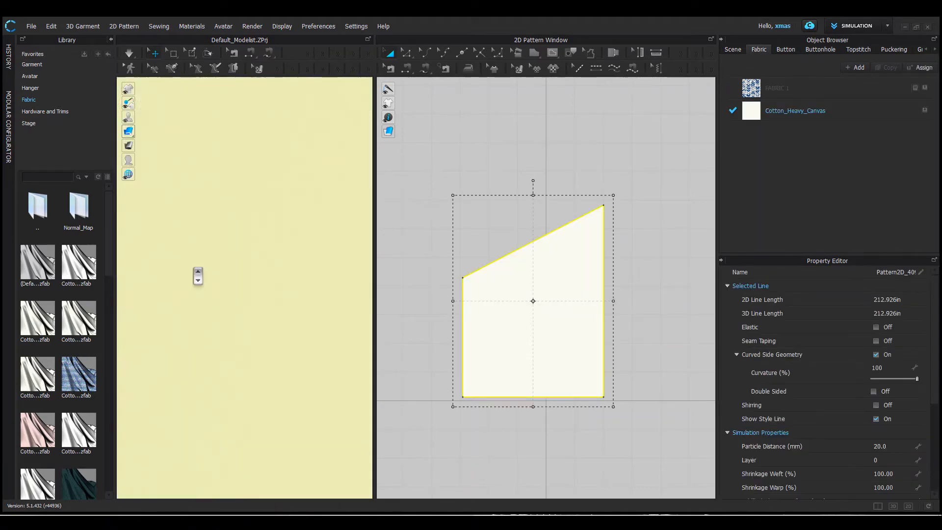
pyautogui.scroll(-2, 197, 275)
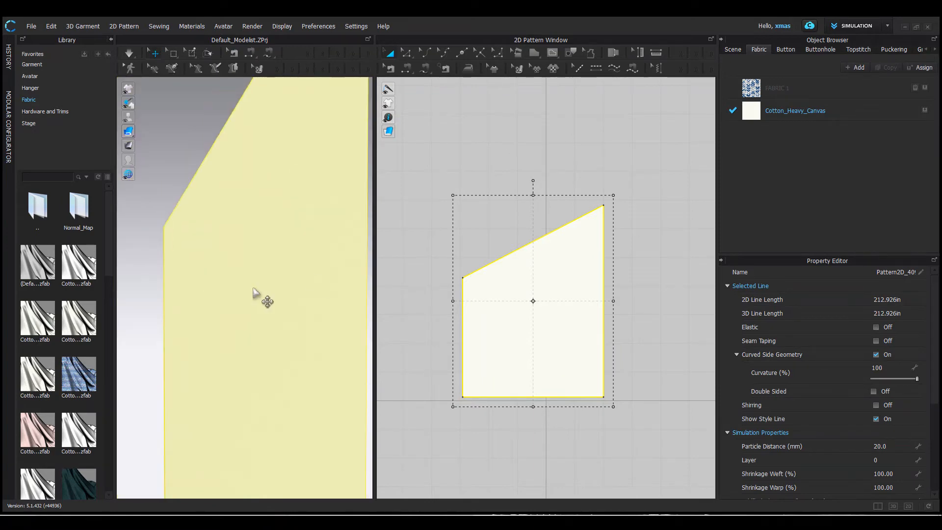
pyautogui.moveTo(254, 289); pyautogui.dragTo(428, 279, button='right')
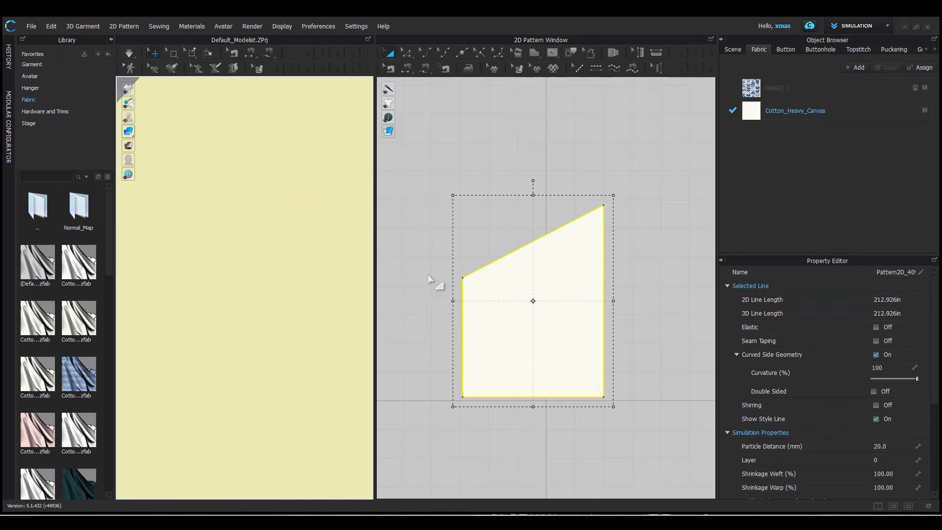
pyautogui.click(408, 233)
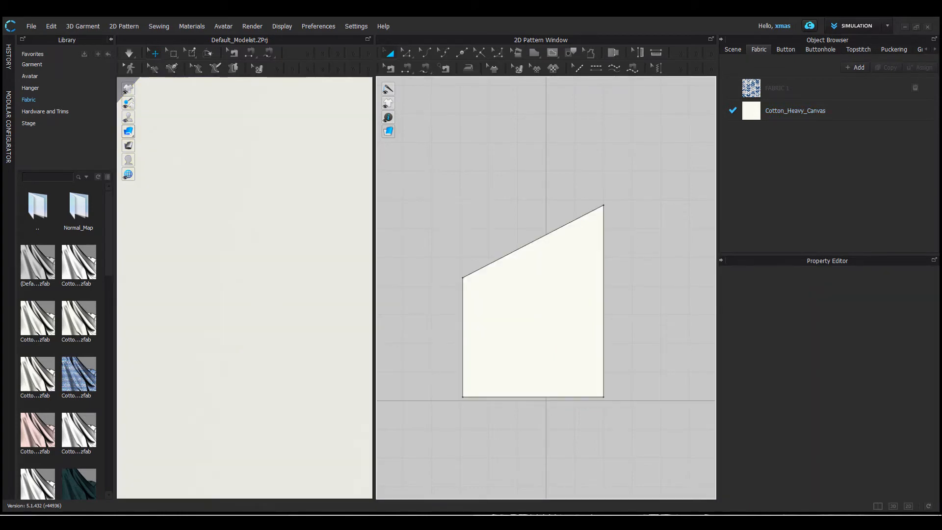
# Load the 'CHEVRONS ROUGH, denim, blue, black' image from the Desktop FAbric folder as the Cotton_Heavy_Canvas fabric's texture.
pyautogui.click(842, 112)
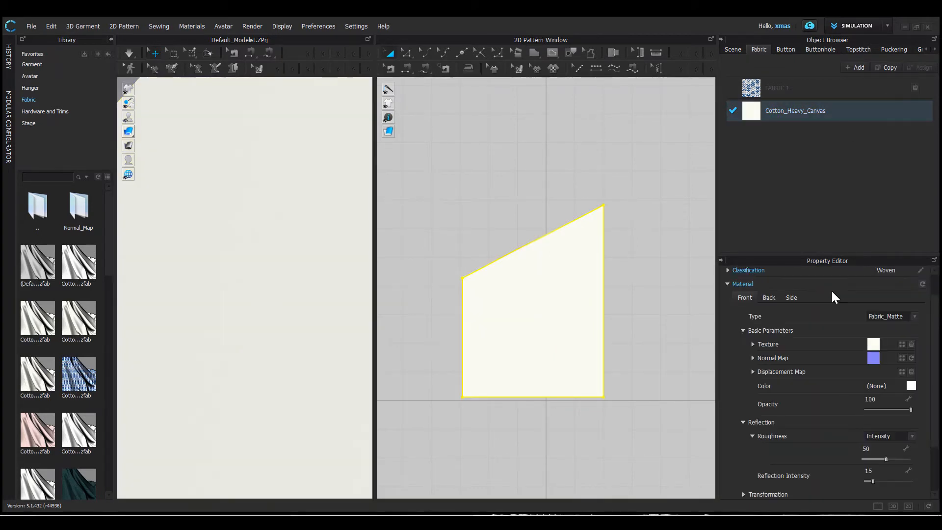
pyautogui.click(901, 343)
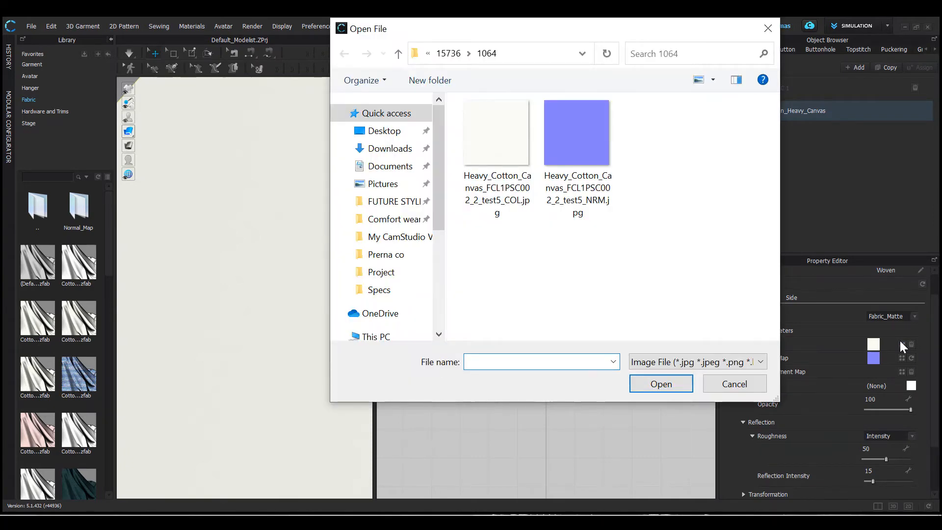
pyautogui.click(395, 133)
pyautogui.doubleClick(499, 145)
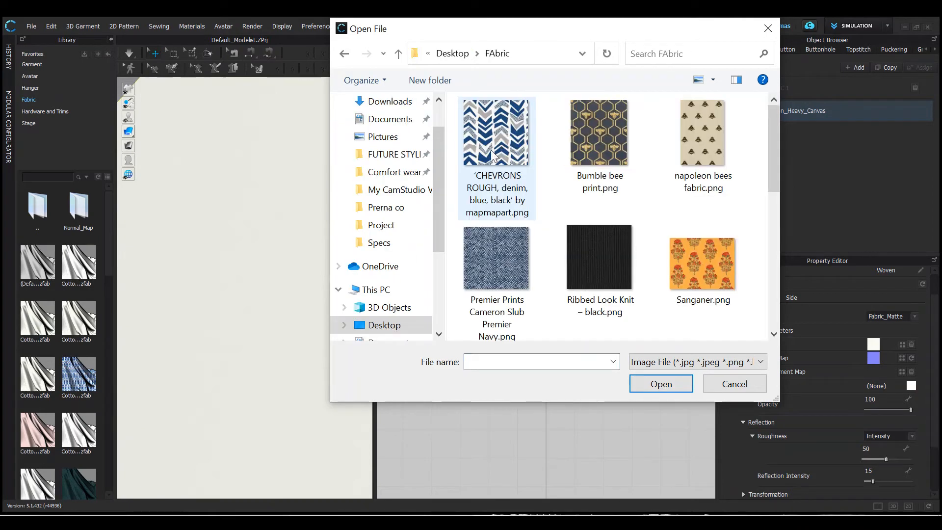
pyautogui.click(529, 182)
pyautogui.click(658, 383)
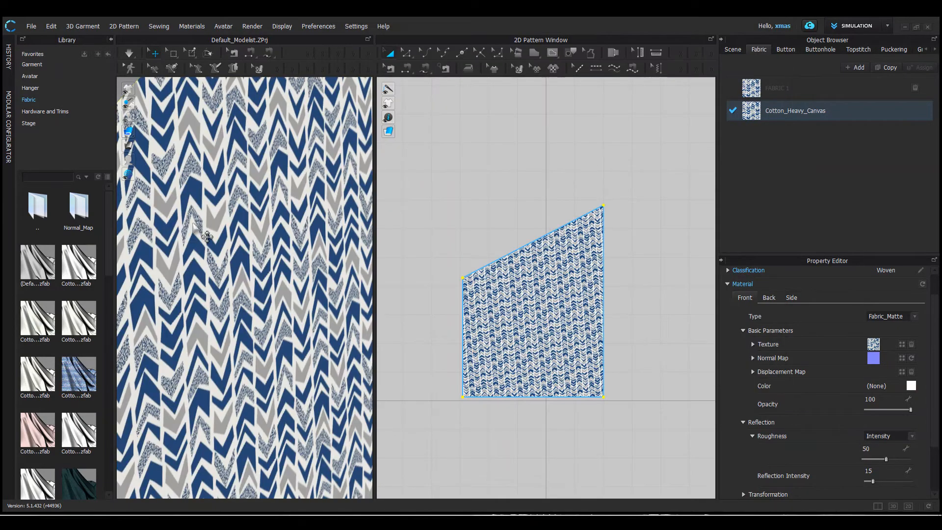
# Examine the chevron print's canvas surface in 3D up close and from several angles.
pyautogui.click(284, 253)
pyautogui.moveTo(307, 292); pyautogui.dragTo(268, 292, button='right')
pyautogui.click(325, 267)
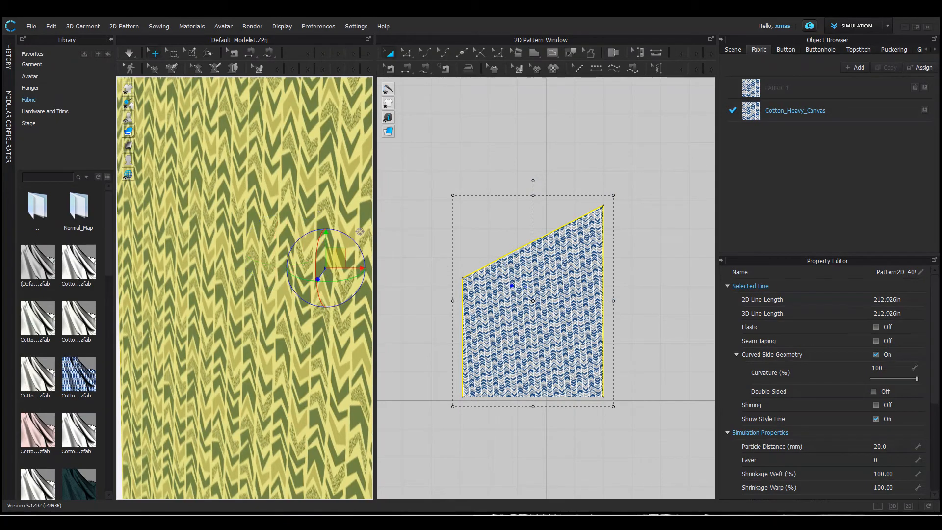
pyautogui.click(421, 215)
pyautogui.scroll(6, 252, 374)
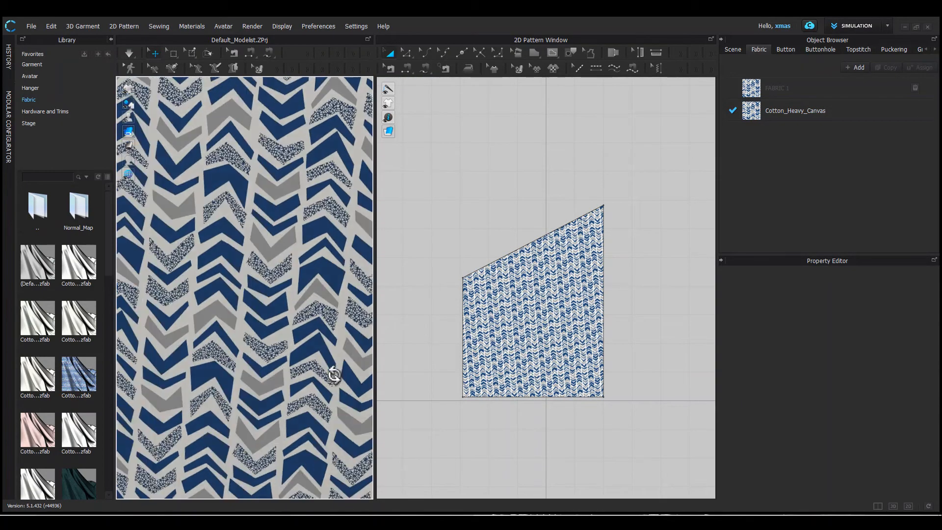
pyautogui.moveTo(376, 377); pyautogui.dragTo(272, 298, button='right')
pyautogui.scroll(10, 275, 284)
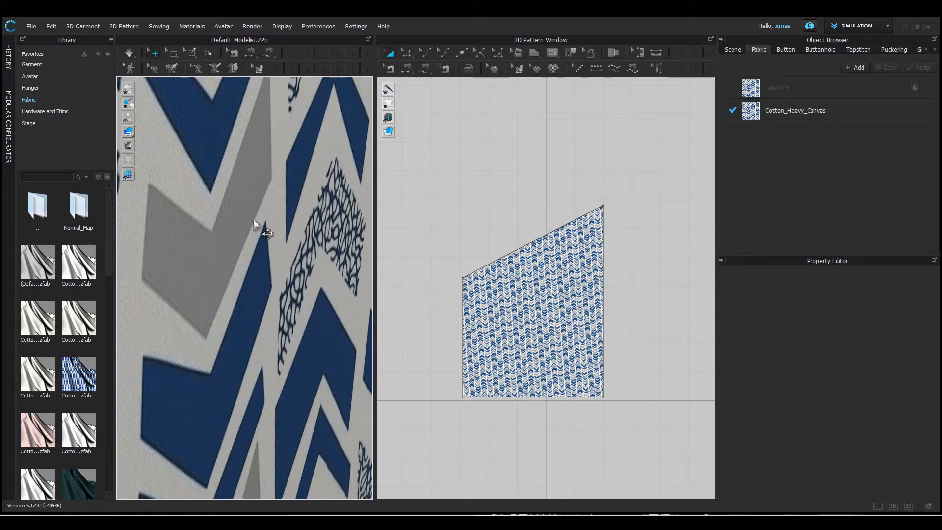
pyautogui.moveTo(282, 271); pyautogui.dragTo(280, 300, button='right')
pyautogui.scroll(-6, 246, 220)
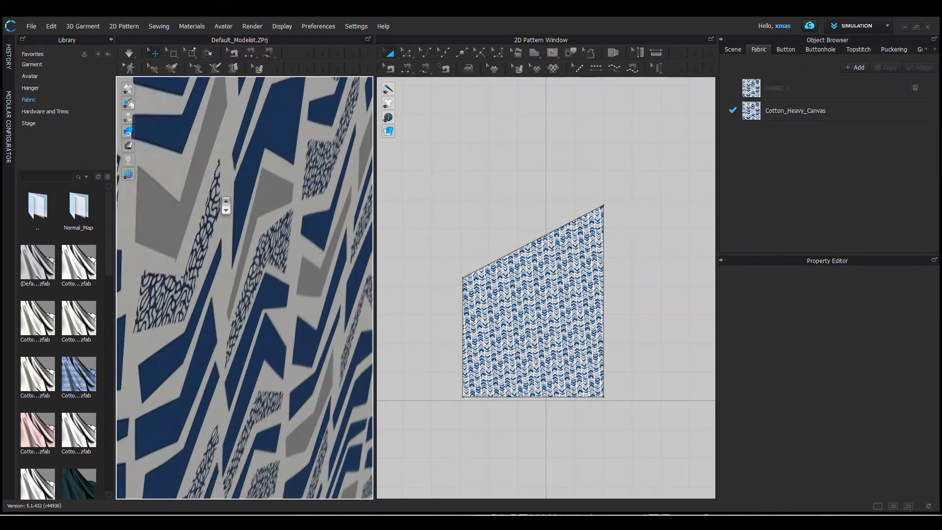
pyautogui.scroll(-4, 246, 219)
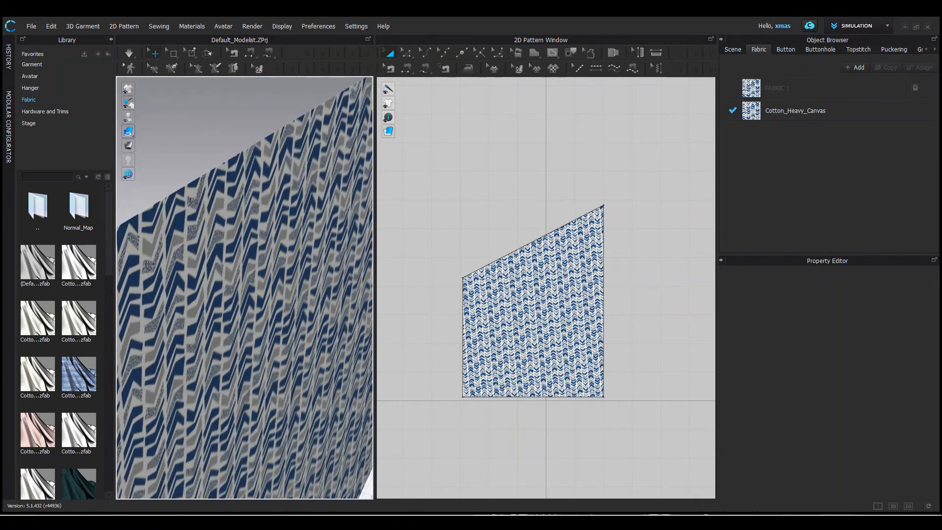
pyautogui.moveTo(246, 220); pyautogui.dragTo(211, 227, button='right')
# Review the whole chevron-printed piece in 3D and restore the Cotton_Heavy_Canvas fabric's plain texture.
pyautogui.click(837, 110)
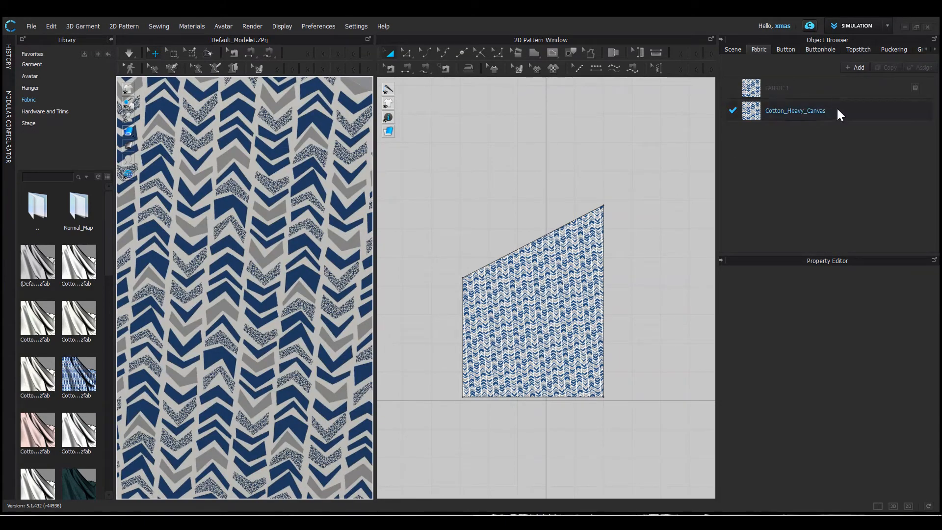
pyautogui.click(836, 108)
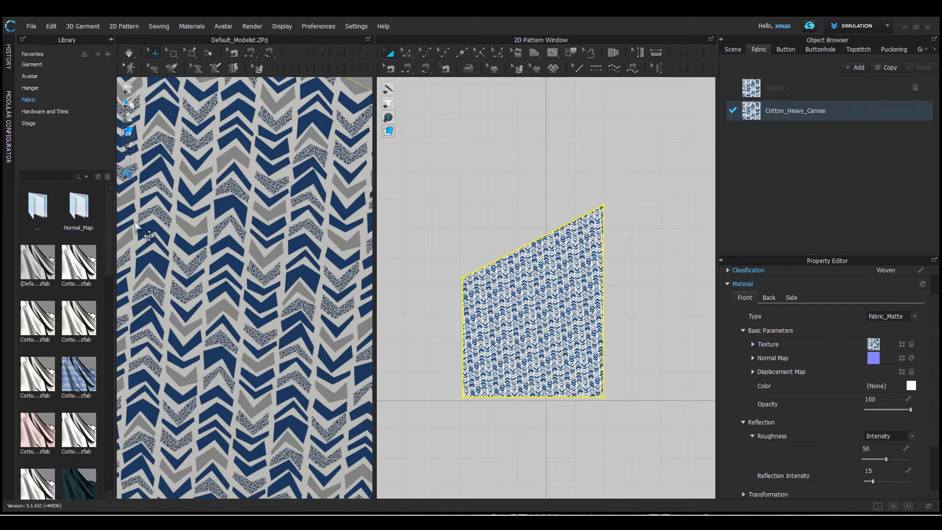
pyautogui.scroll(-8, 290, 294)
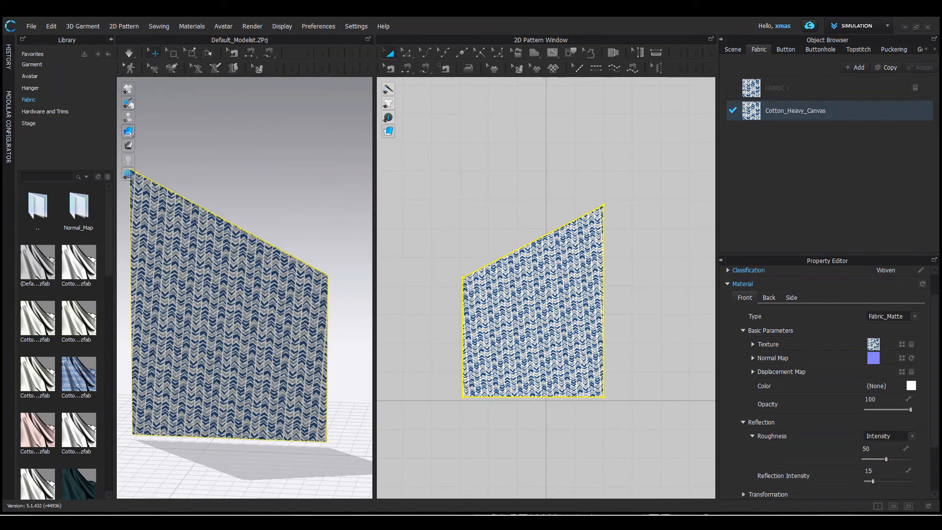
pyautogui.moveTo(290, 295); pyautogui.dragTo(179, 320, button='right')
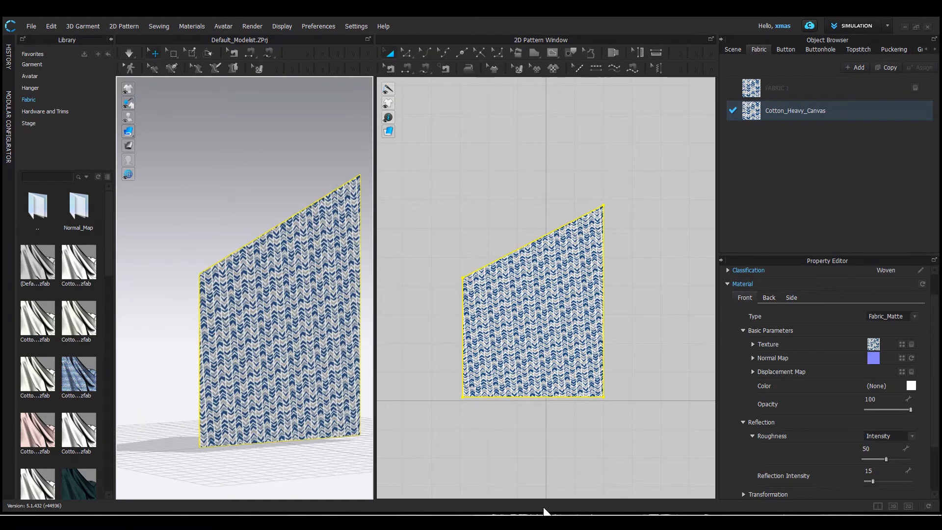
pyautogui.moveTo(547, 511)
pyautogui.click(485, 464)
pyautogui.click(137, 168)
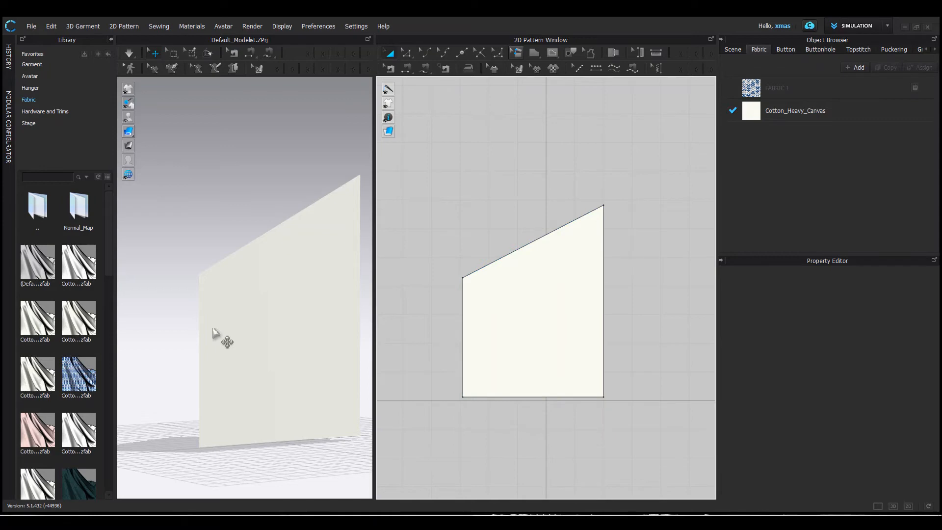
# Load embellished sweater.png from the Embroidery folder as a new graphic for the pattern piece.
pyautogui.click(553, 68)
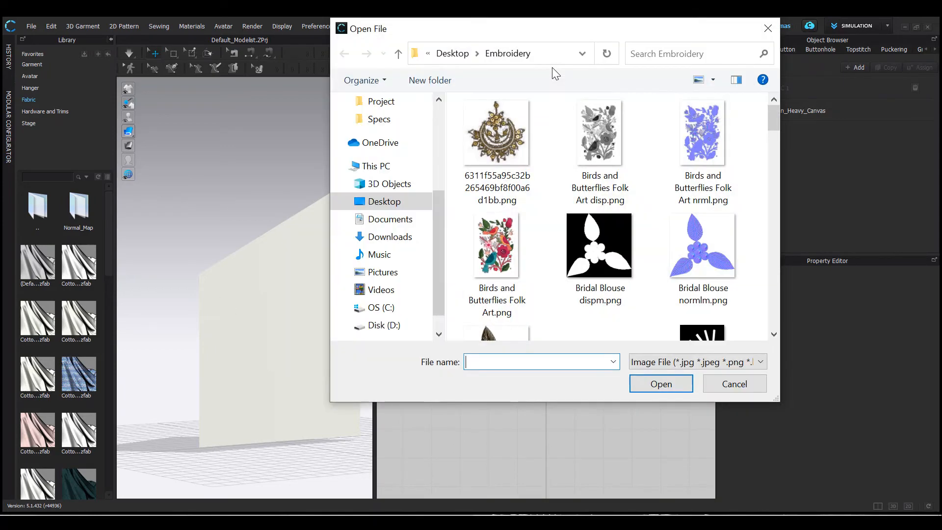
pyautogui.moveTo(771, 117); pyautogui.dragTo(777, 183)
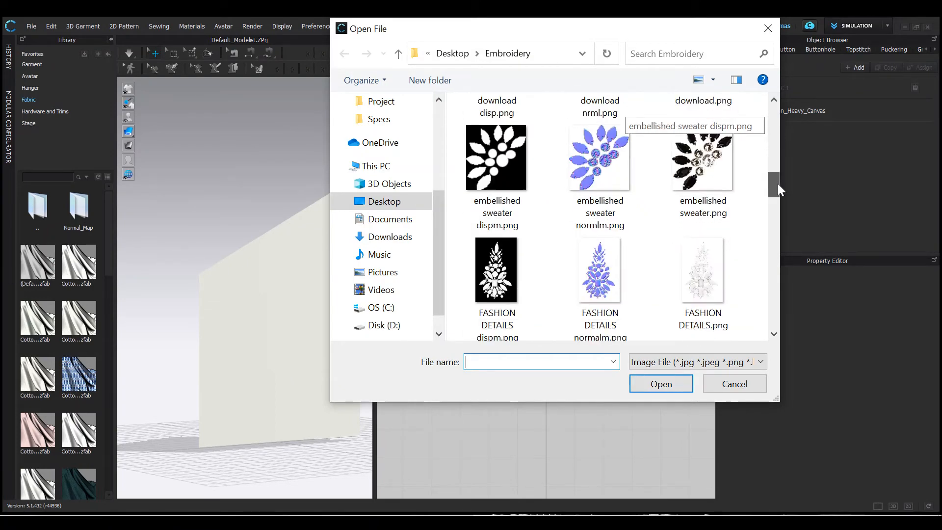
pyautogui.click(728, 155)
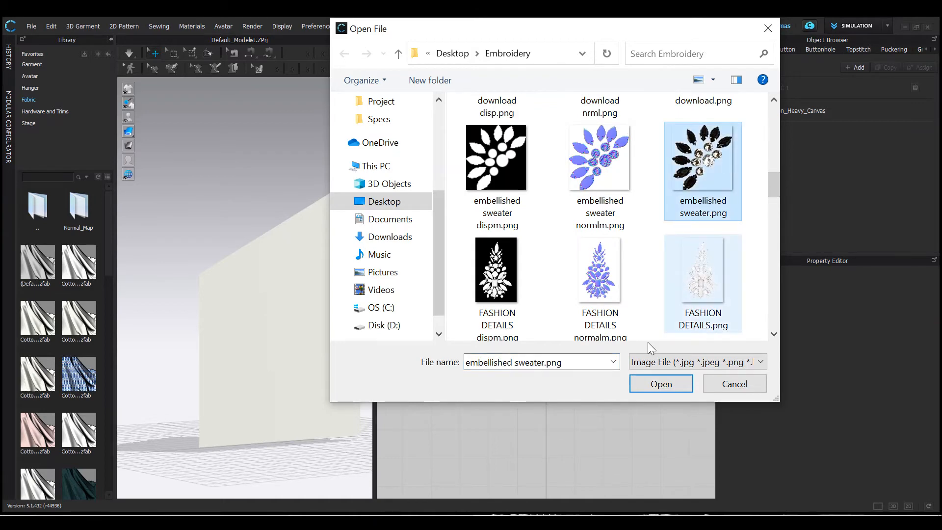
pyautogui.click(660, 385)
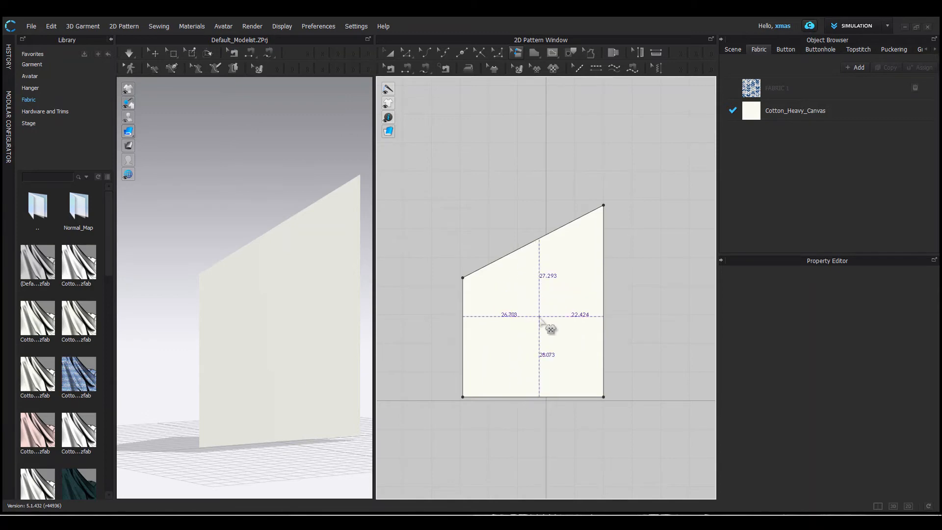
# Place the graphic near the middle of the pattern piece, 2 in wide with proportional height, positioned by its center.
pyautogui.click(540, 320)
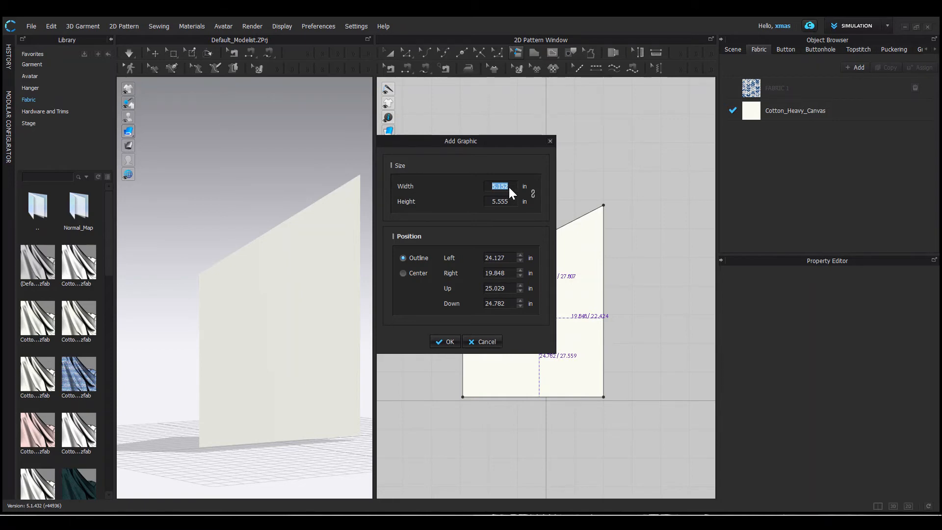
pyautogui.click(533, 193)
pyautogui.write('2')
pyautogui.press('BackSpace')
pyautogui.write('2')
pyautogui.click(402, 272)
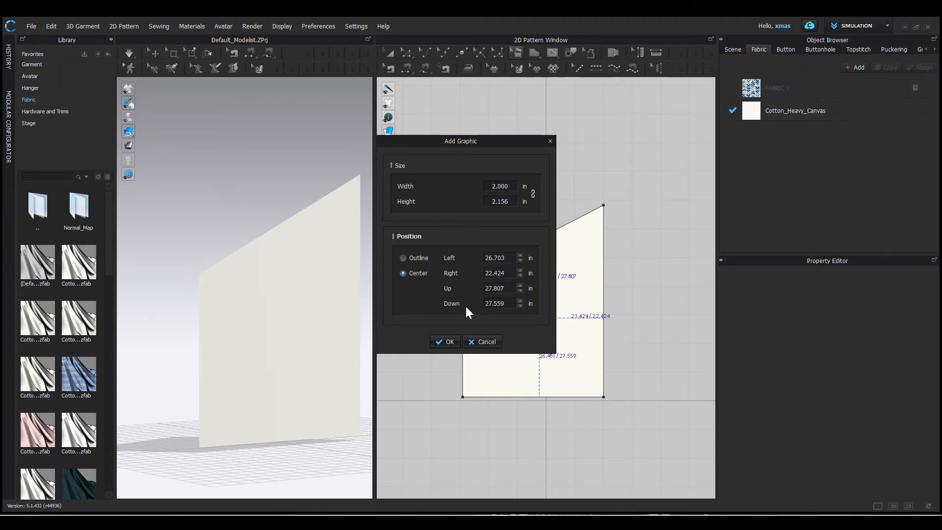
pyautogui.click(448, 342)
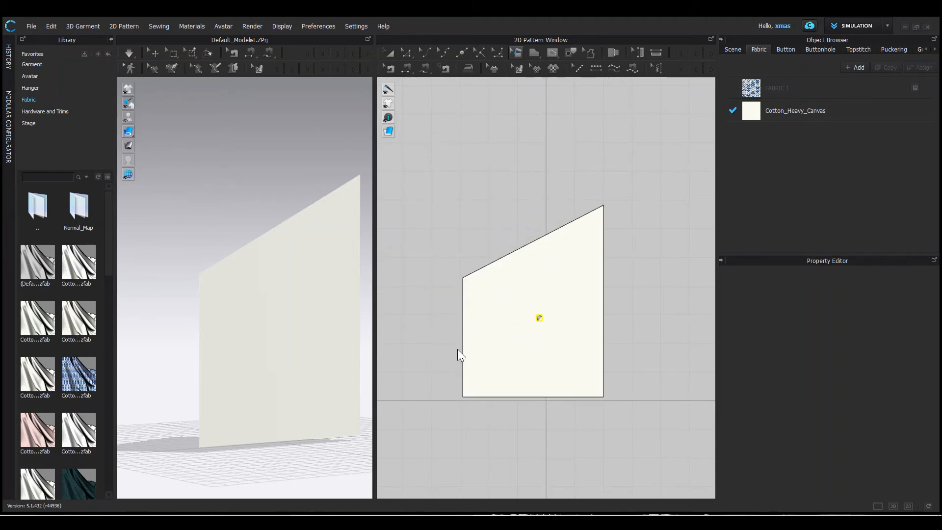
# Scale the embellished sweater graphic up proportionally to about five and a half times its size with Transform Graphic.
pyautogui.click(539, 318)
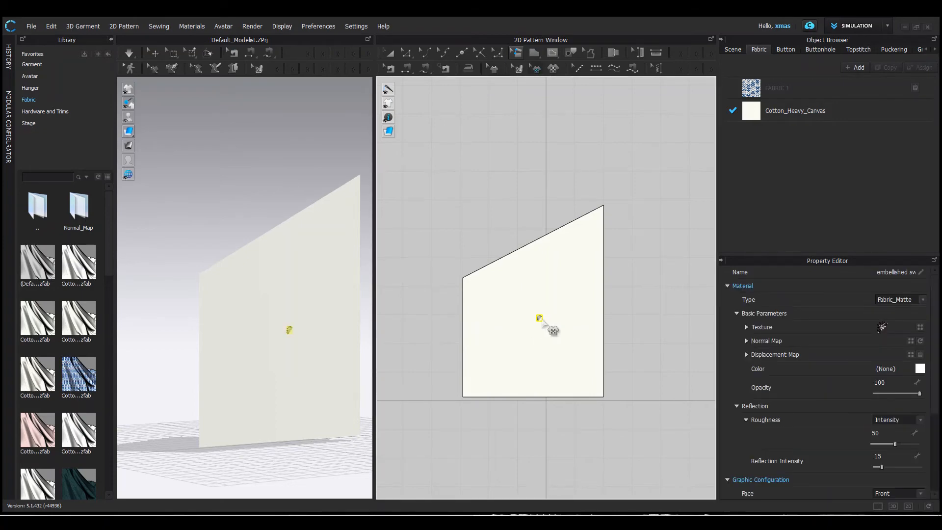
pyautogui.scroll(5, 542, 320)
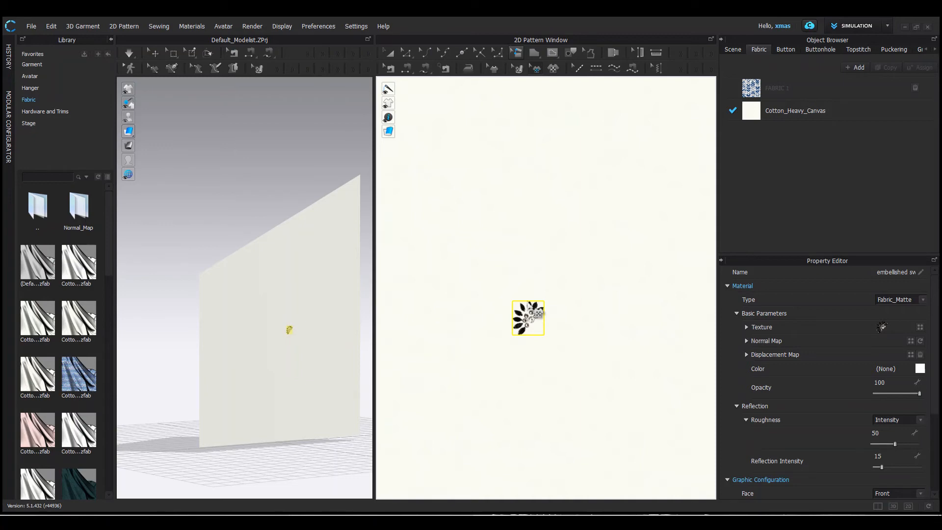
pyautogui.click(599, 92)
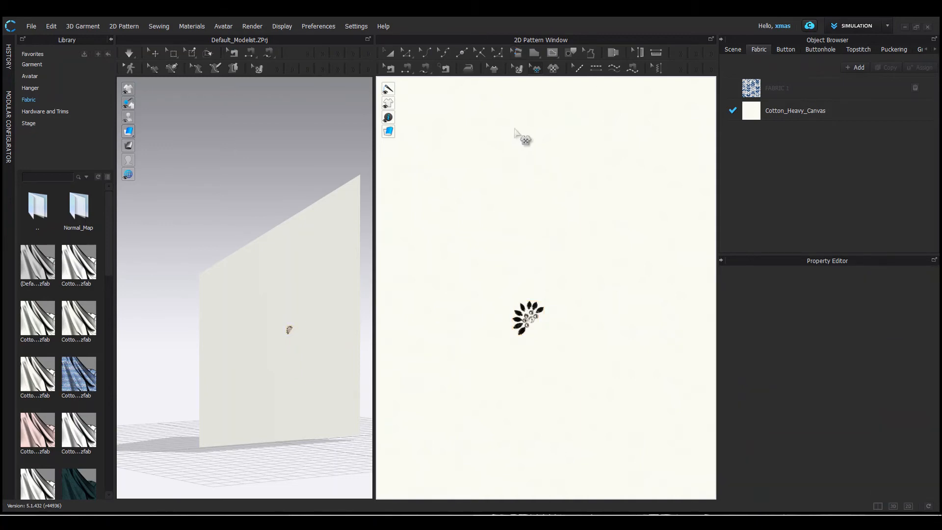
pyautogui.click(534, 69)
pyautogui.click(528, 318)
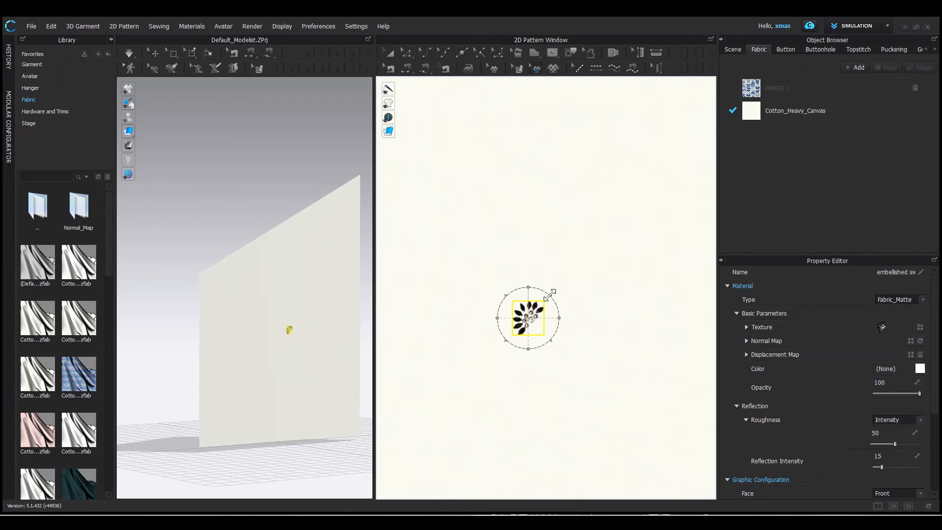
pyautogui.moveTo(549, 294); pyautogui.dragTo(683, 201)
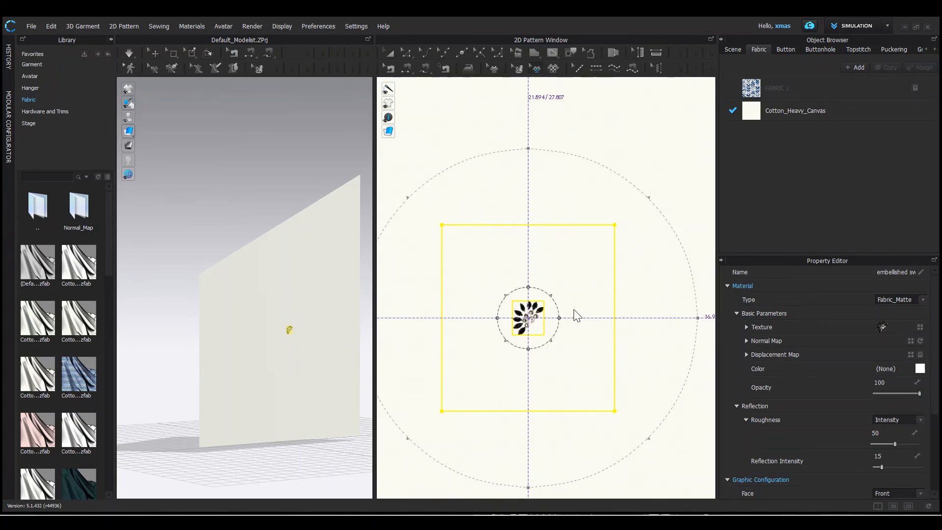
pyautogui.scroll(-4, 573, 310)
pyautogui.scroll(2, 578, 317)
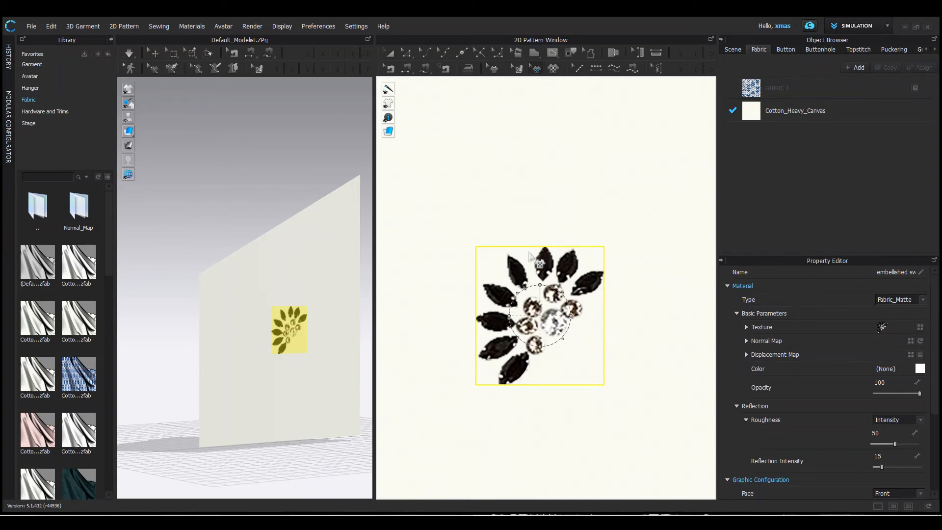
pyautogui.scroll(3, 535, 314)
pyautogui.scroll(-2, 535, 314)
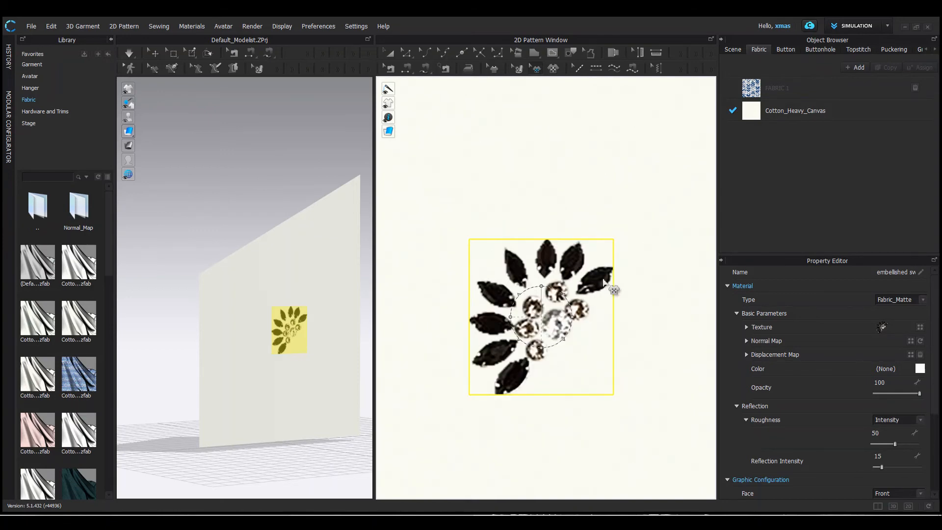
# Try stretching the embellished sweater graphic vertically to well over twice its height and undo the stretch.
pyautogui.click(518, 69)
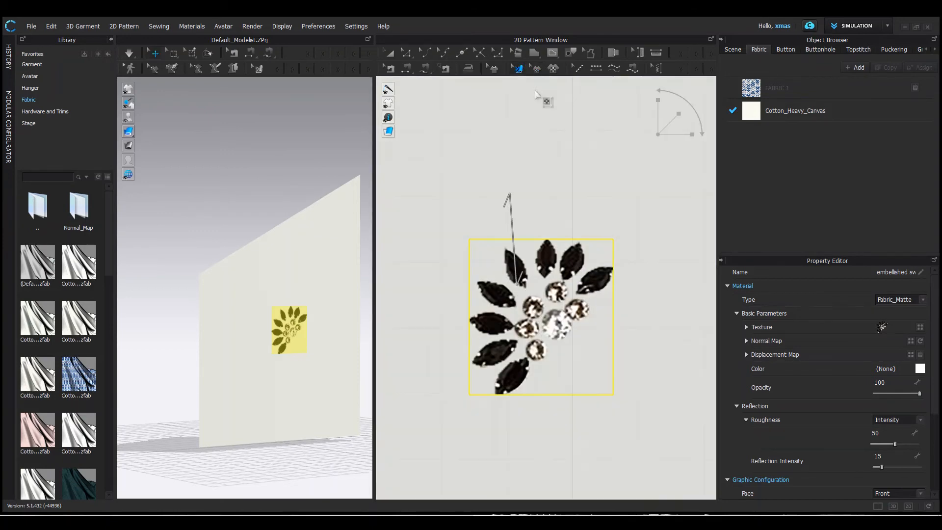
pyautogui.click(536, 64)
pyautogui.click(551, 266)
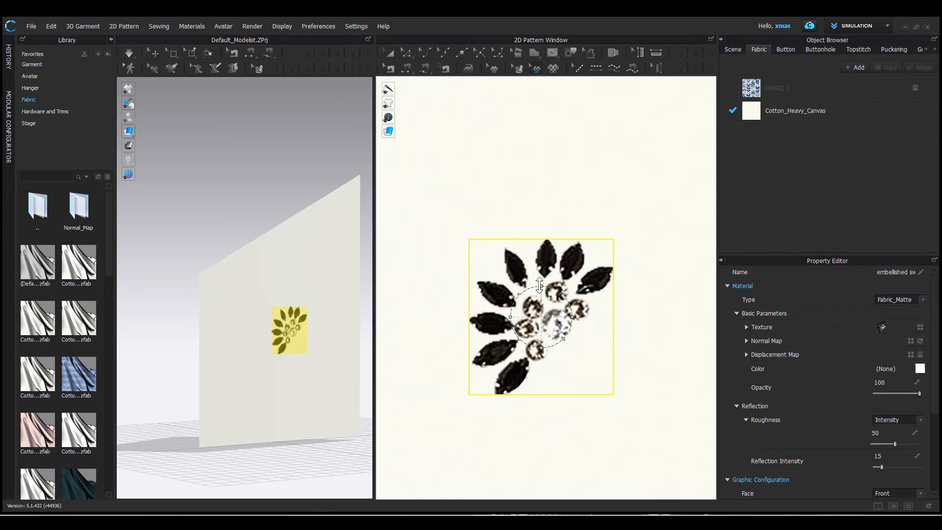
pyautogui.moveTo(542, 287); pyautogui.dragTo(538, 229)
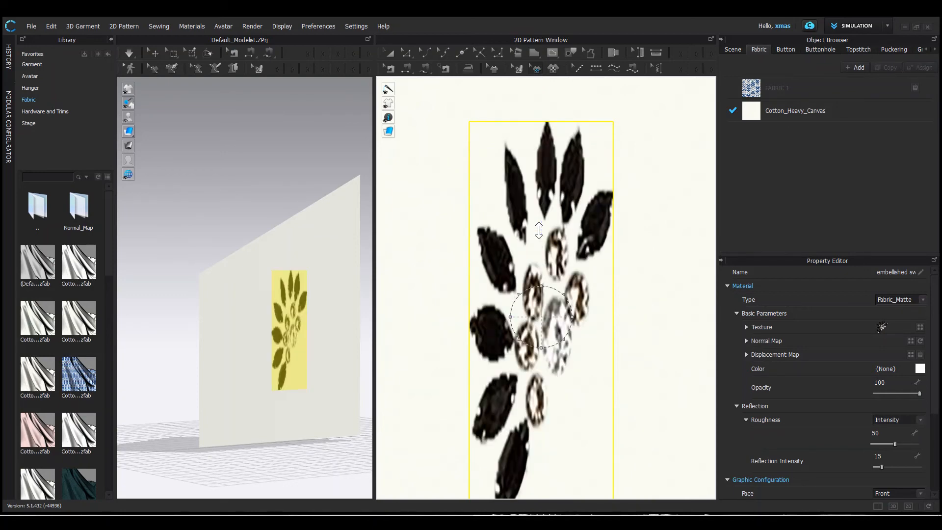
pyautogui.hotkey('ctrl', 'z')
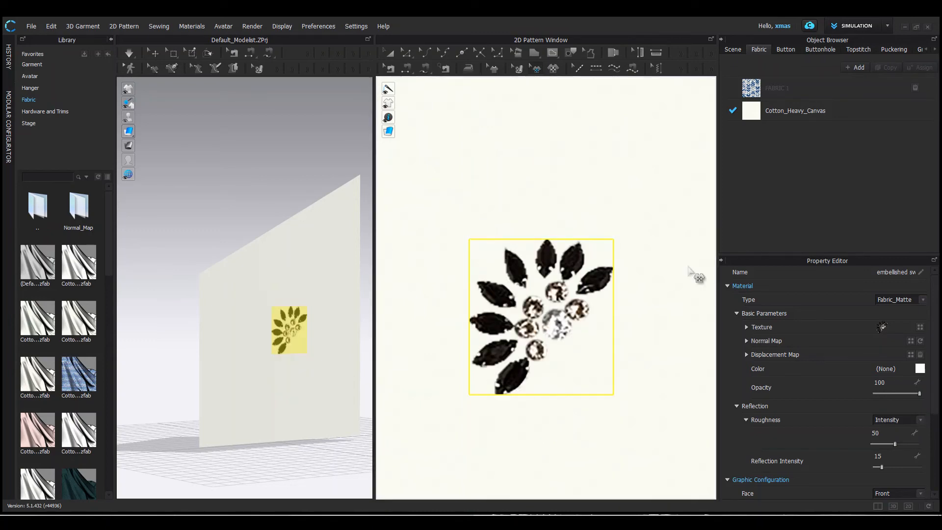
# Assign embellished sweater normlm.png from the Desktop's Embroidery folder as the normal map of the embellishment graphic.
pyautogui.click(909, 342)
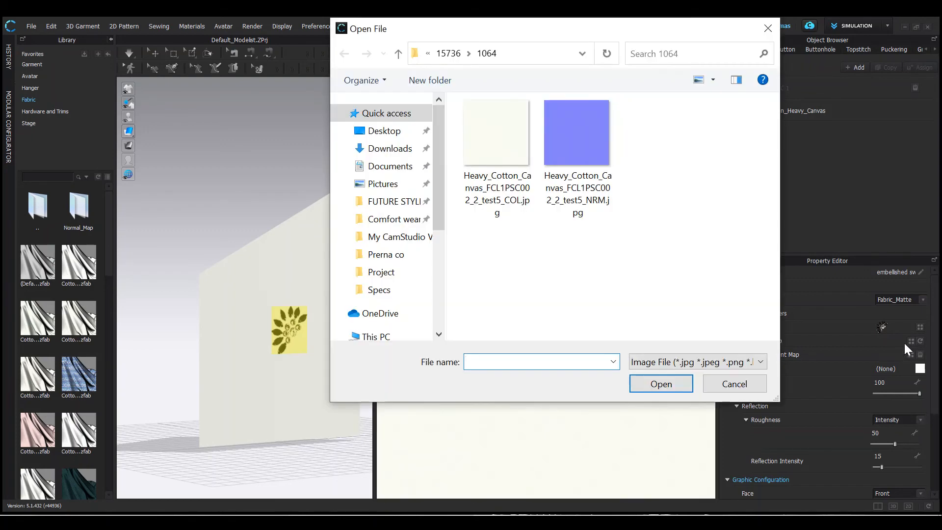
pyautogui.click(415, 131)
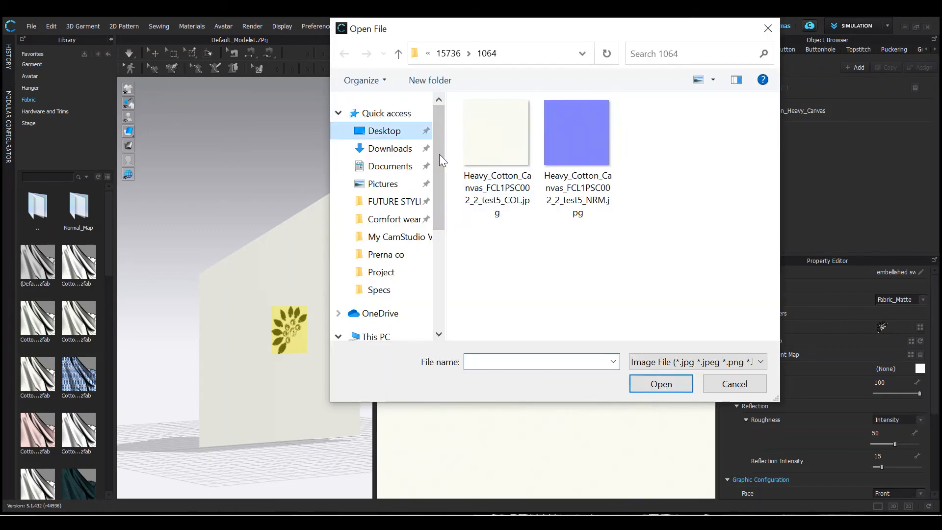
pyautogui.doubleClick(513, 162)
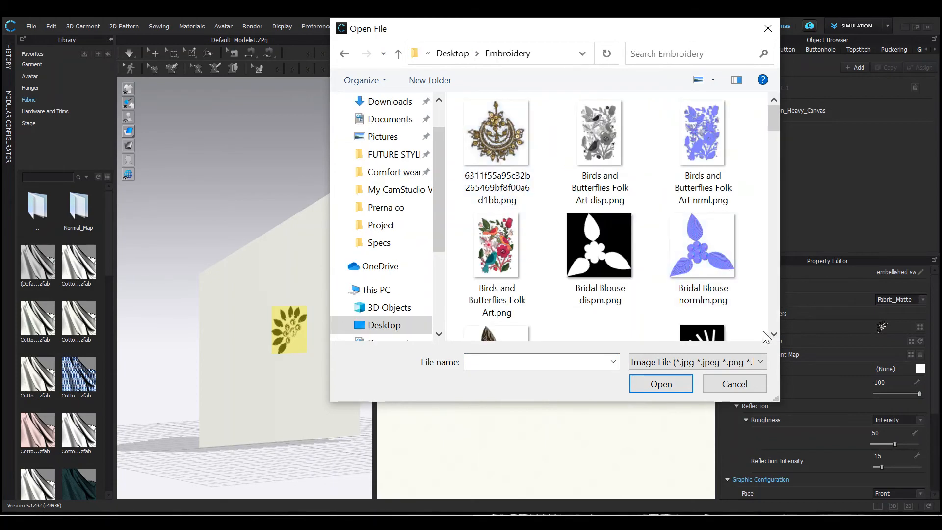
pyautogui.scroll(-3, 772, 333)
pyautogui.scroll(-2, 773, 333)
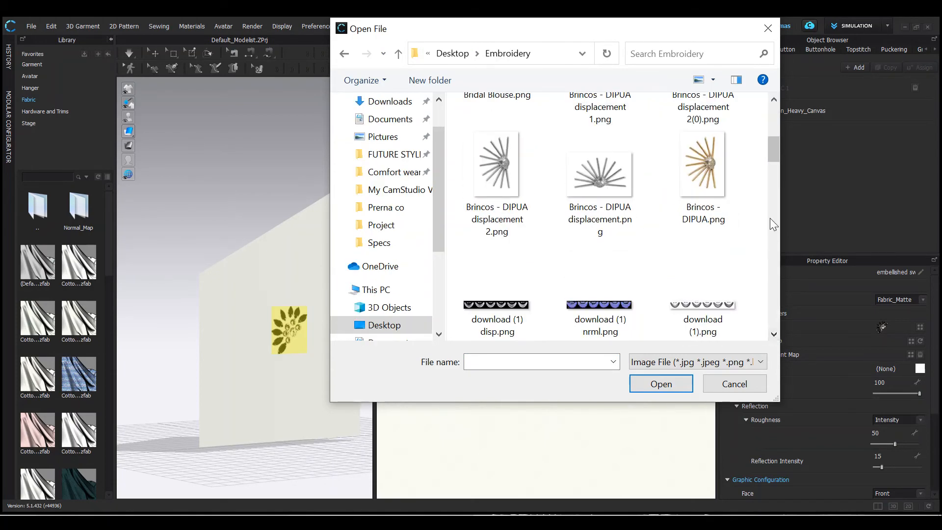
pyautogui.scroll(4, 775, 99)
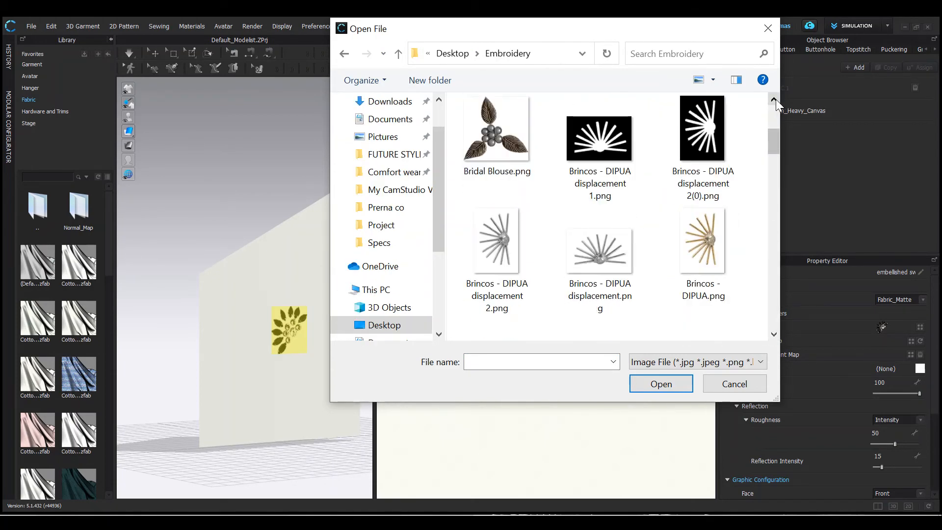
pyautogui.scroll(-5, 776, 335)
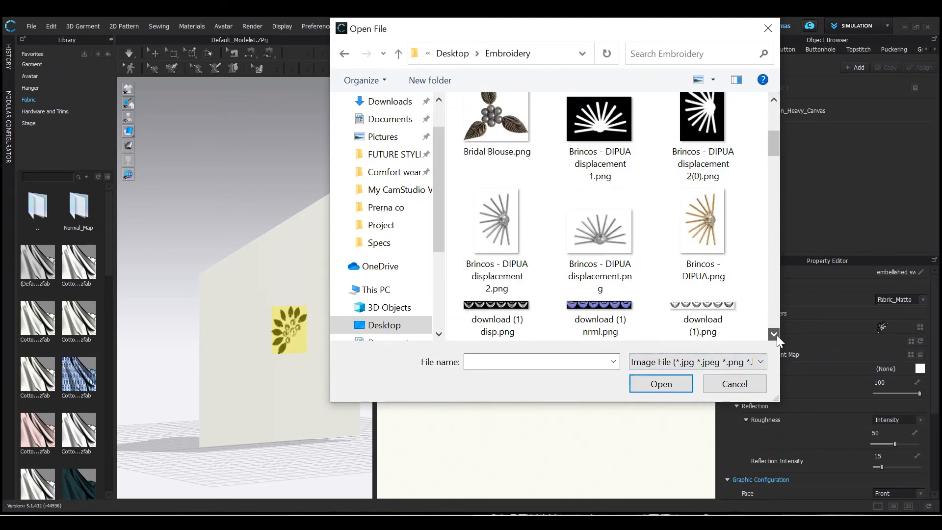
pyautogui.scroll(-2, 776, 335)
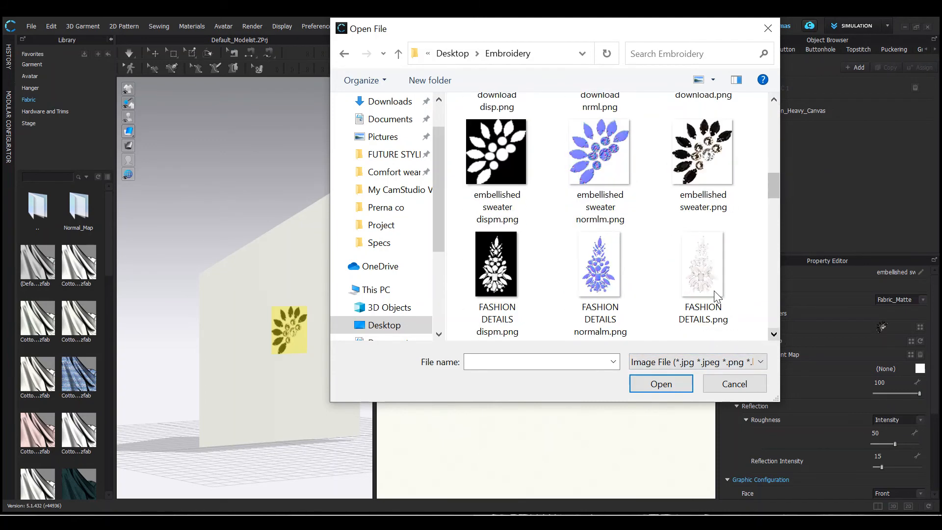
pyautogui.click(591, 178)
pyautogui.click(659, 385)
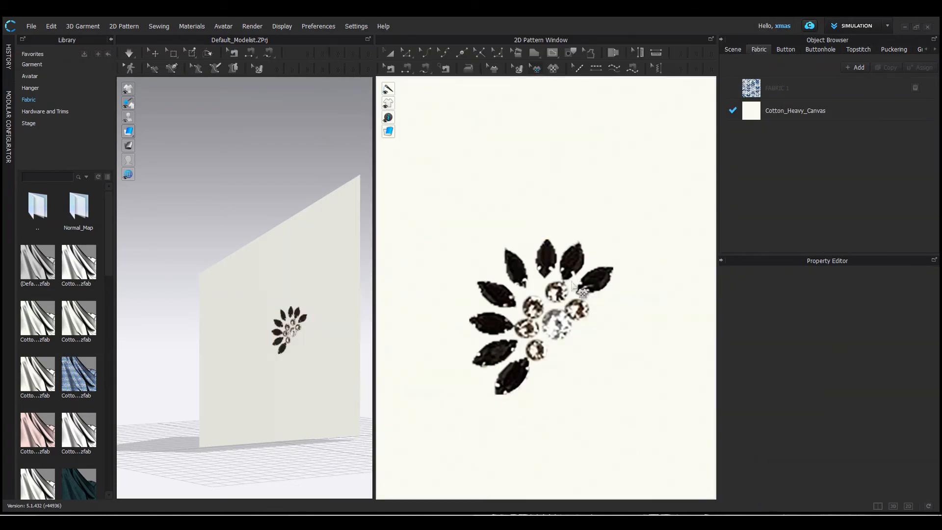
# Assign embellished sweater dispm.png from the Embroidery folder as the displacement map of the embellished sweater graphic.
pyautogui.click(574, 287)
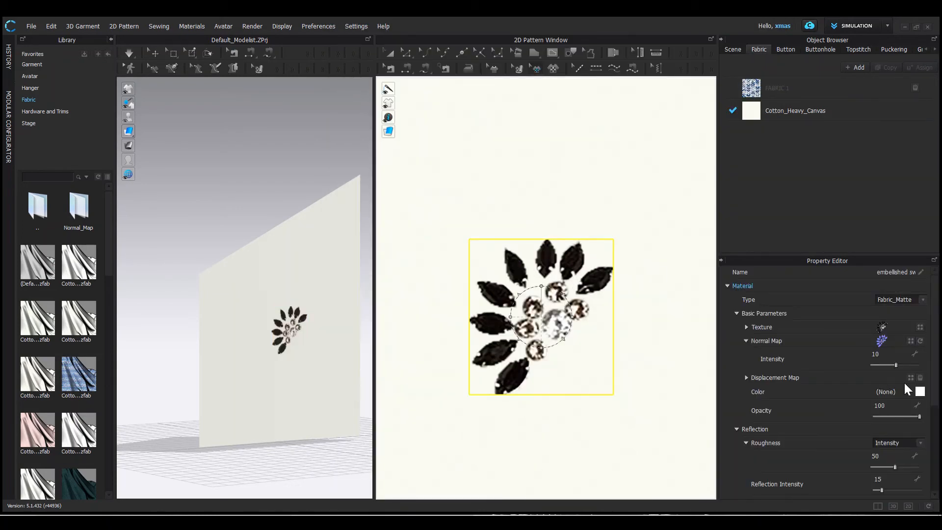
pyautogui.click(908, 378)
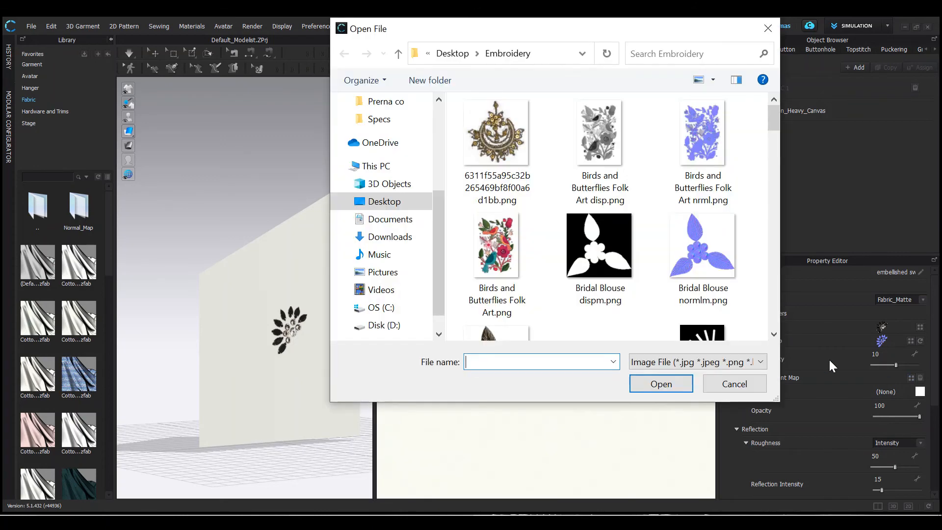
pyautogui.click(776, 337)
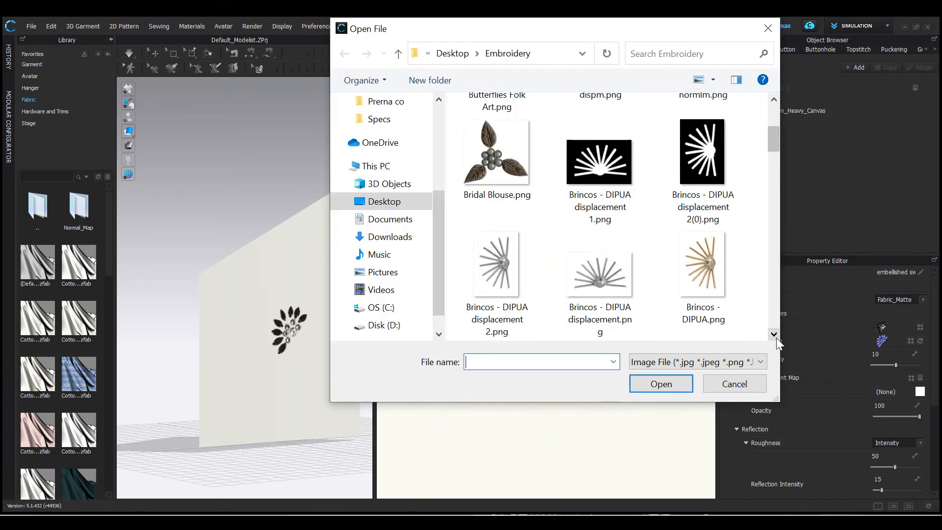
pyautogui.click(776, 338)
pyautogui.click(776, 337)
pyautogui.click(496, 274)
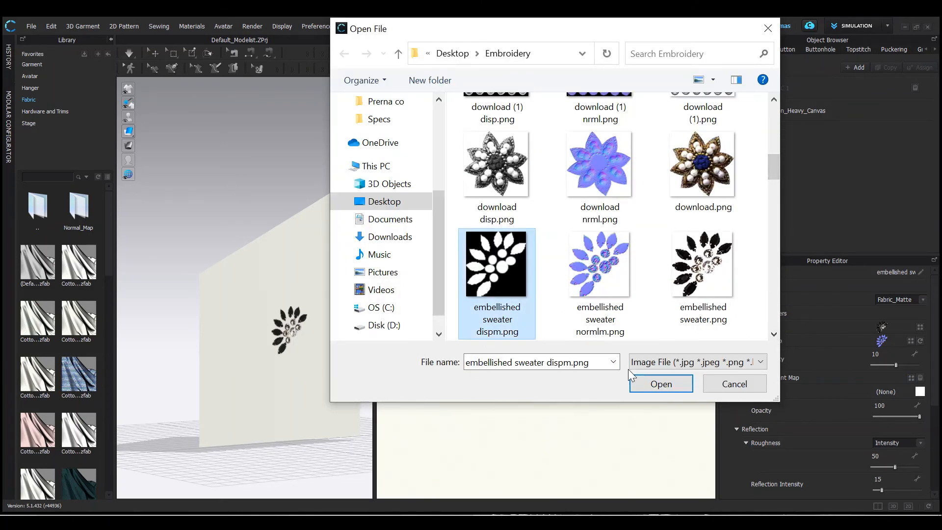
pyautogui.click(660, 385)
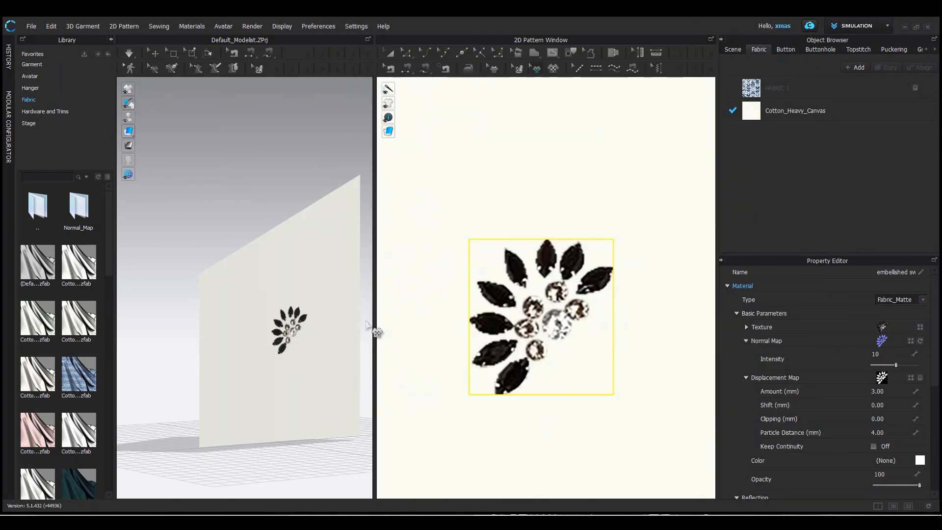
# Set the graphic's displacement amount to 6 mm and check the embellishment from the side in the 3D view.
pyautogui.moveTo(290, 351); pyautogui.dragTo(222, 264, button='right')
pyautogui.scroll(4, 351, 300)
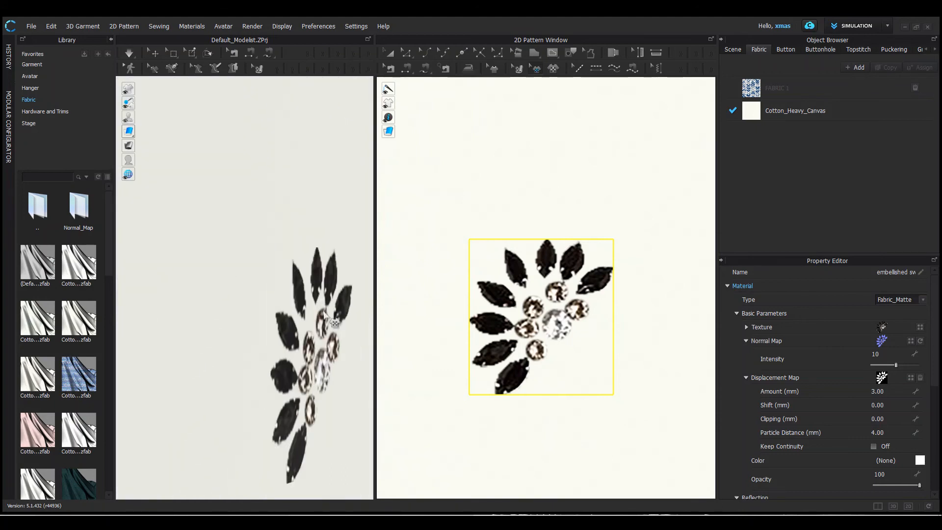
pyautogui.moveTo(334, 315); pyautogui.dragTo(296, 293, button='middle')
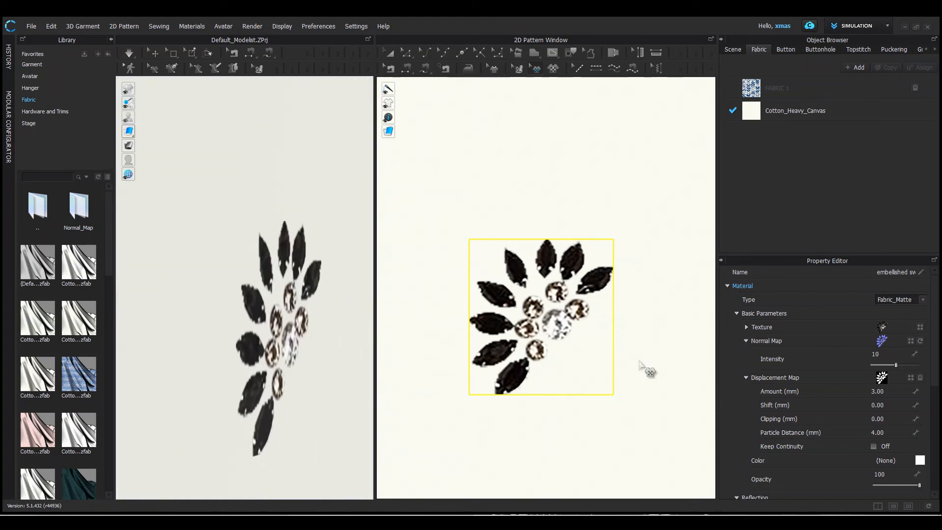
pyautogui.click(885, 391)
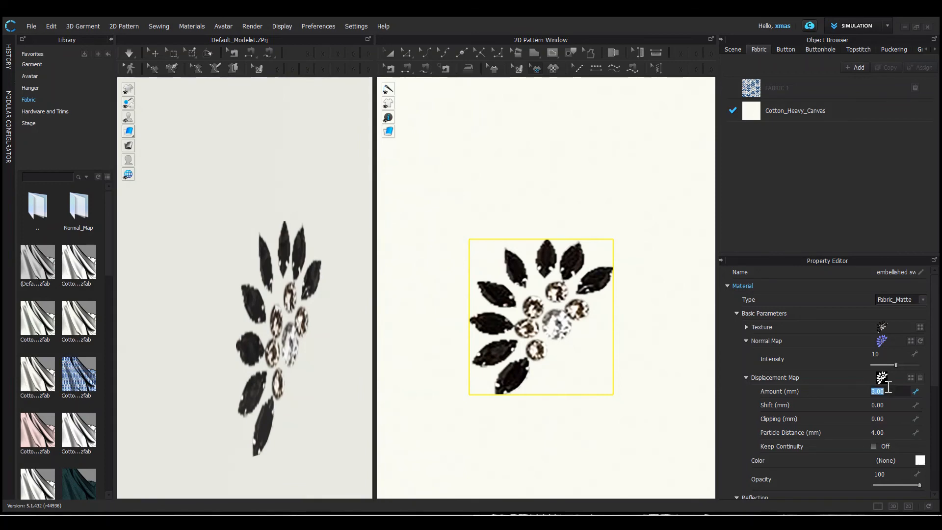
pyautogui.write('6')
pyautogui.press('Return')
pyautogui.moveTo(286, 308); pyautogui.dragTo(300, 301, button='right')
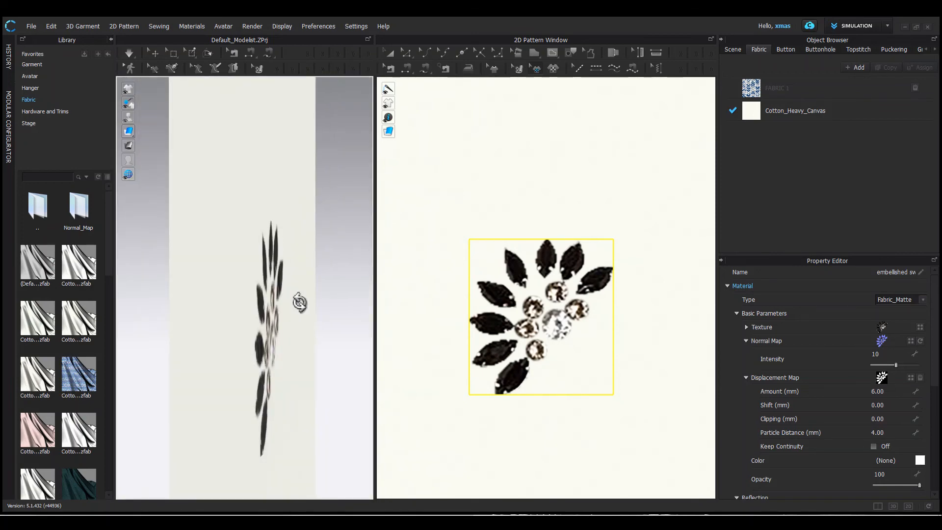
# Start an interactive render of the pattern piece and inspect the displaced embellishment at different viewing distances.
pyautogui.click(261, 27)
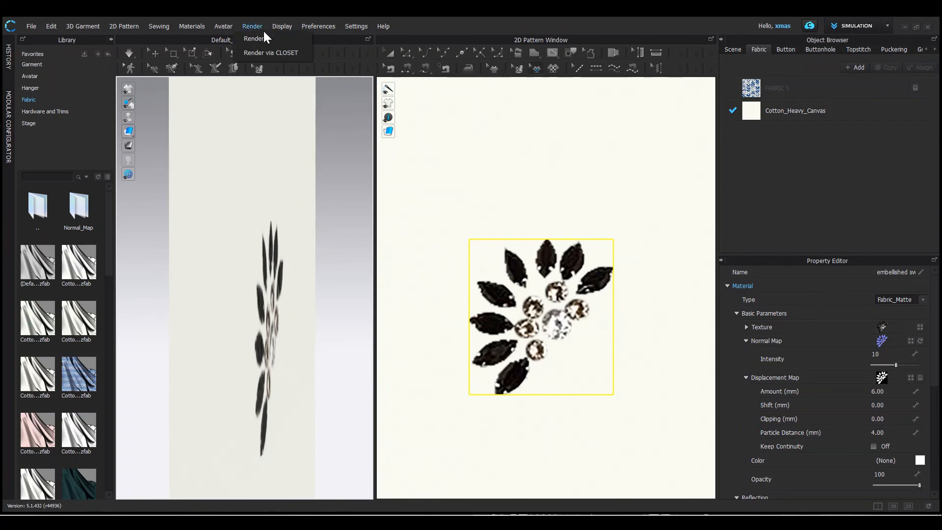
pyautogui.click(267, 38)
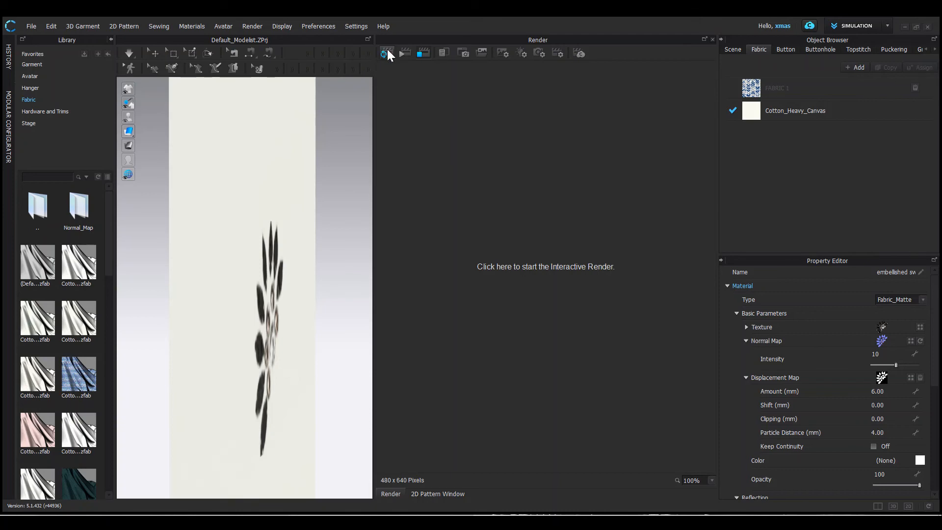
pyautogui.click(451, 272)
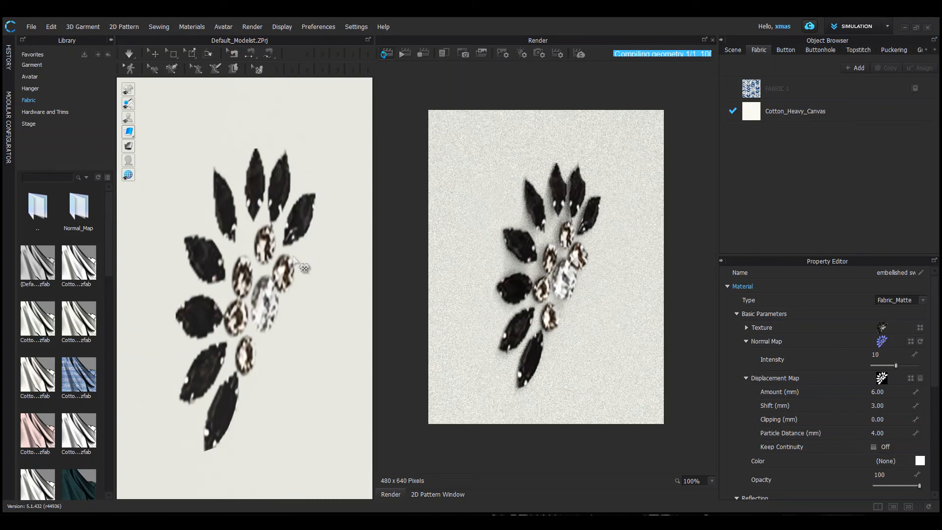
pyautogui.scroll(1, 244, 289)
pyautogui.scroll(-3, 244, 289)
pyautogui.scroll(4, 244, 289)
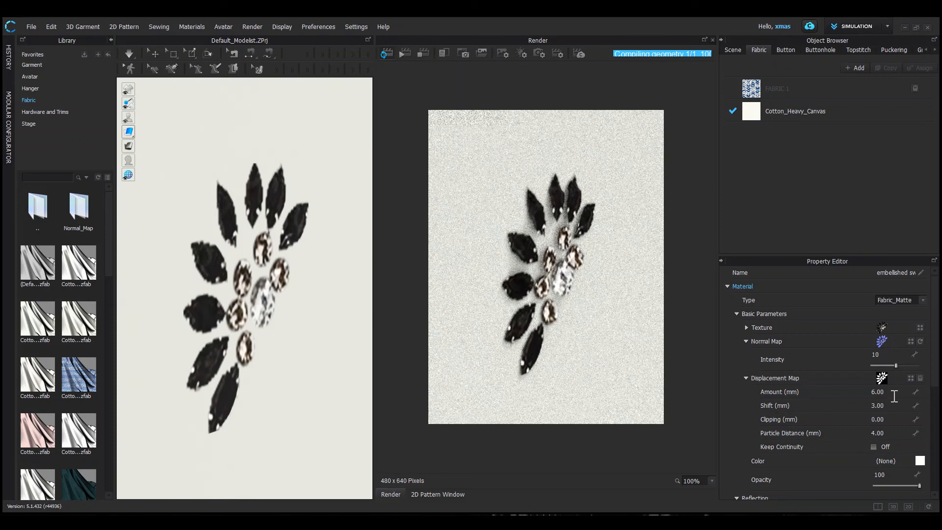
# Try a displacement amount of 0 mm on the embellishment graphic and undo the last change.
pyautogui.click(877, 391)
pyautogui.write('0')
pyautogui.press('Return')
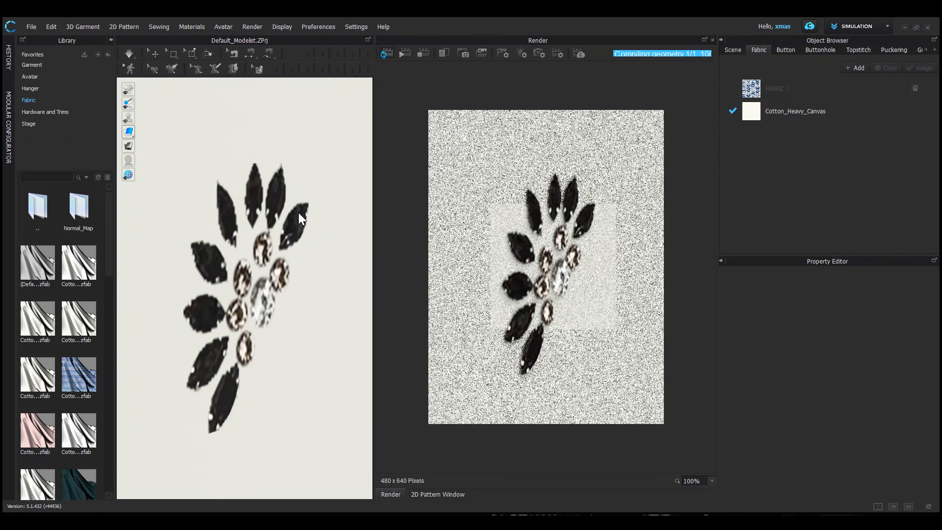
pyautogui.hotkey('ctrl', 'z')
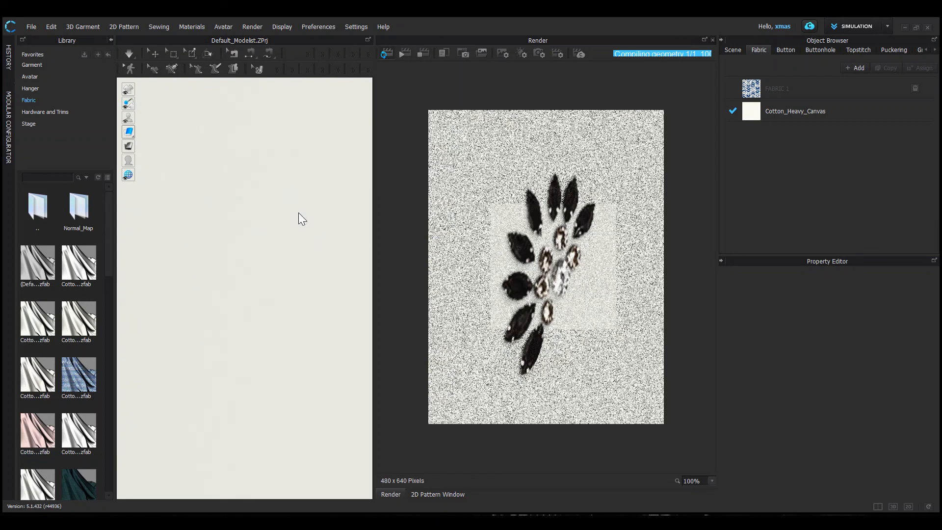